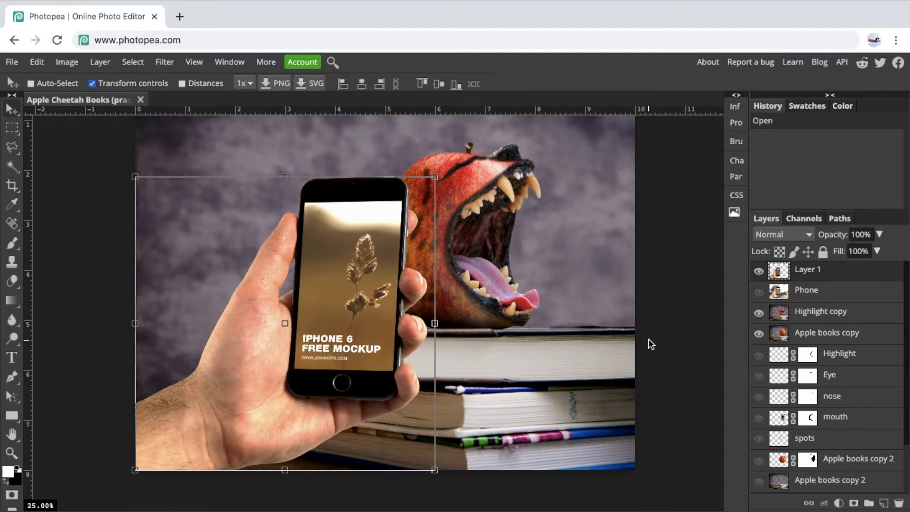
- Create a new layer folder directly above the Highlight layer and name it Work Folder
{"action": "left_click", "coordinate": [873, 357]}
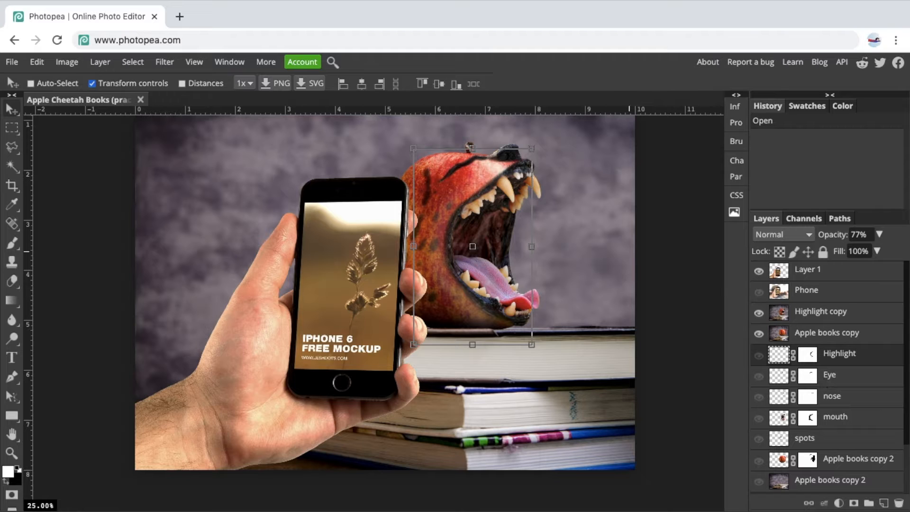
{"action": "left_click", "coordinate": [100, 62]}
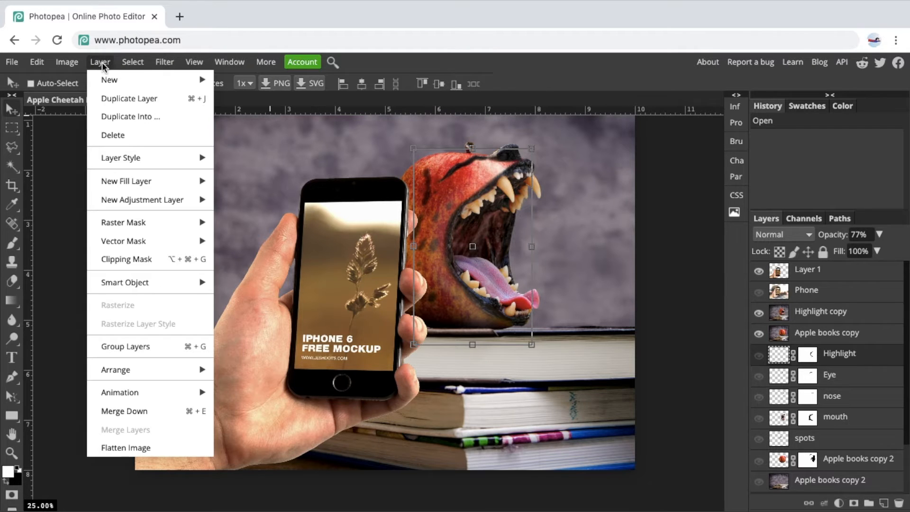
{"action": "mouse_move", "coordinate": [113, 79]}
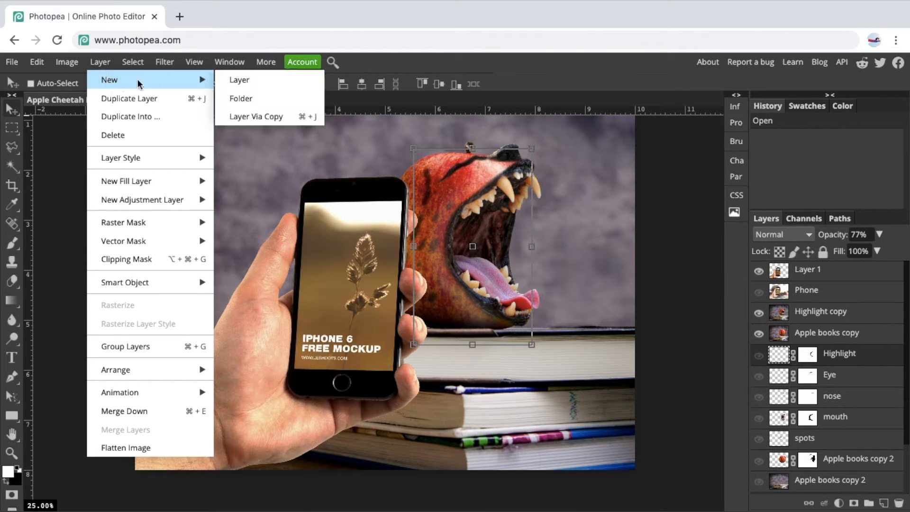
{"action": "left_click", "coordinate": [246, 99]}
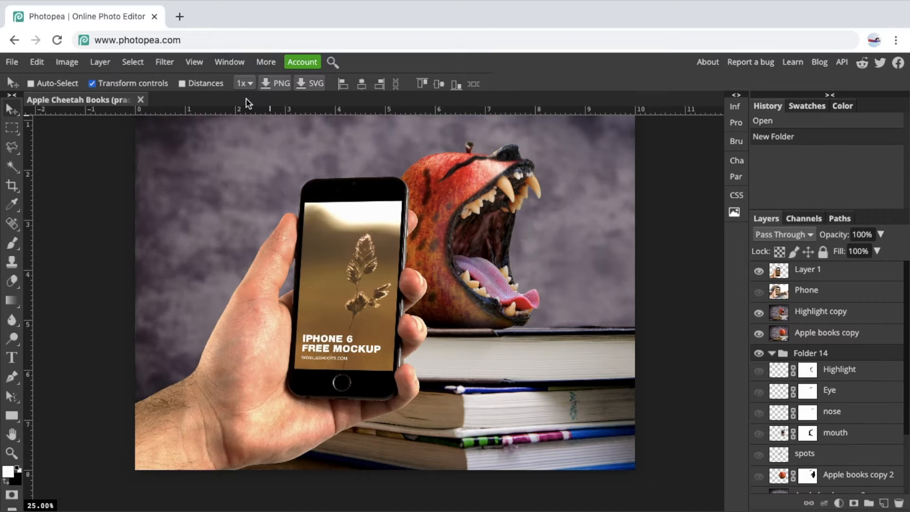
{"action": "double_click", "coordinate": [808, 353]}
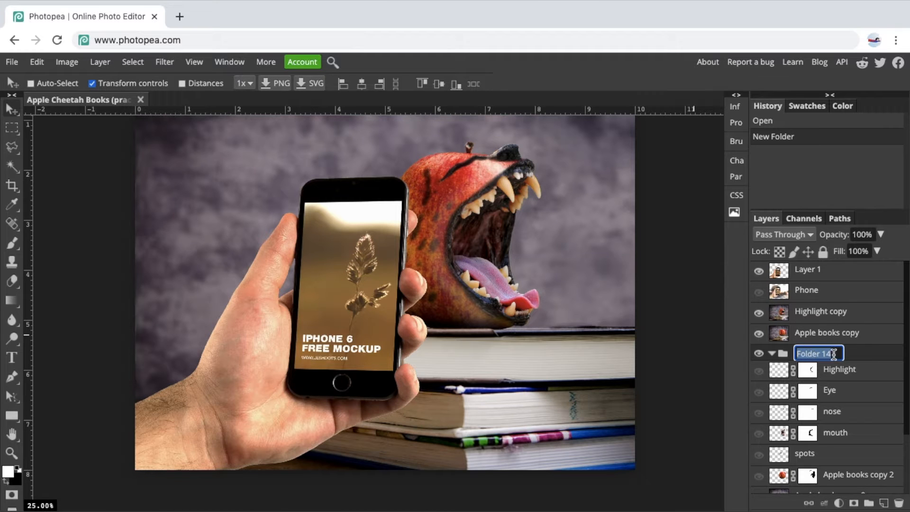
{"action": "type", "text": "Work Folder"}
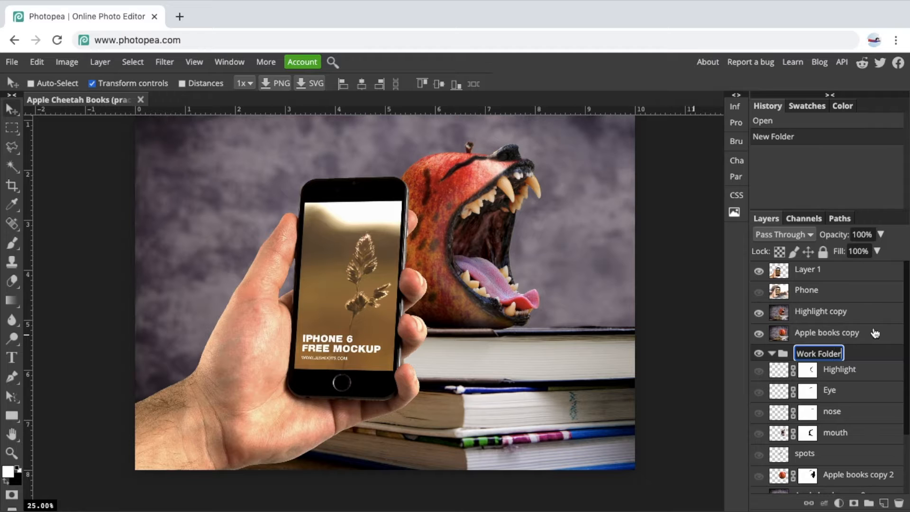
{"action": "key", "text": "Return"}
- Move the Highlight, Eye, nose, mouth and spots layers and both Apple books copy 2 layers into Work Folder
{"action": "scroll", "coordinate": [822, 394], "scroll_direction": "down", "scroll_amount": 3}
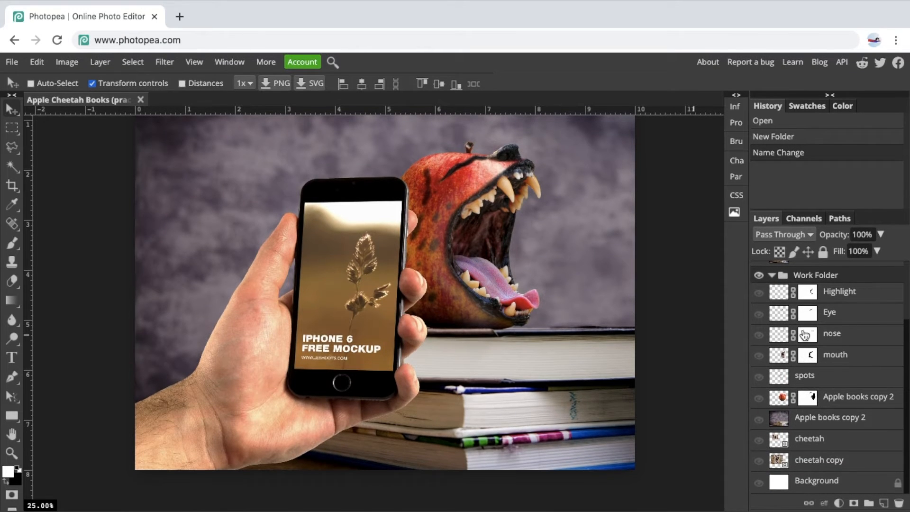
{"action": "scroll", "coordinate": [807, 379], "scroll_direction": "up", "scroll_amount": 2}
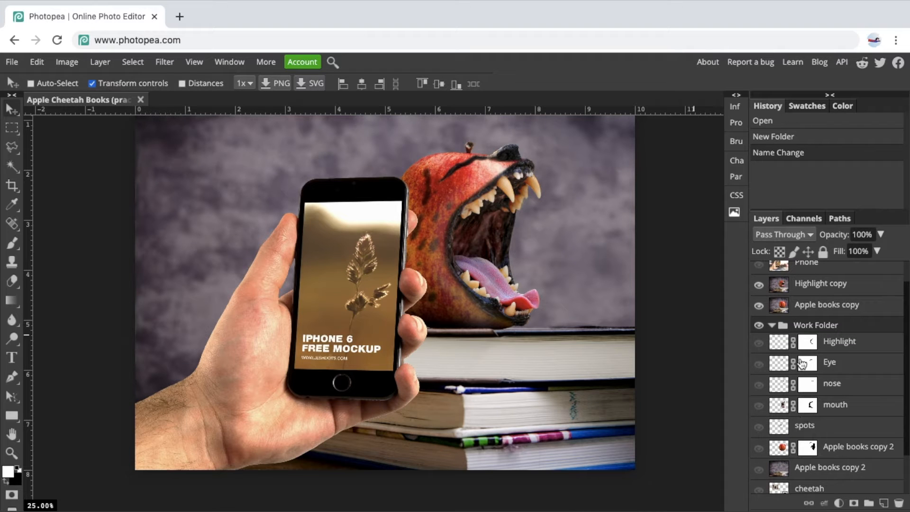
{"action": "left_click", "coordinate": [808, 344]}
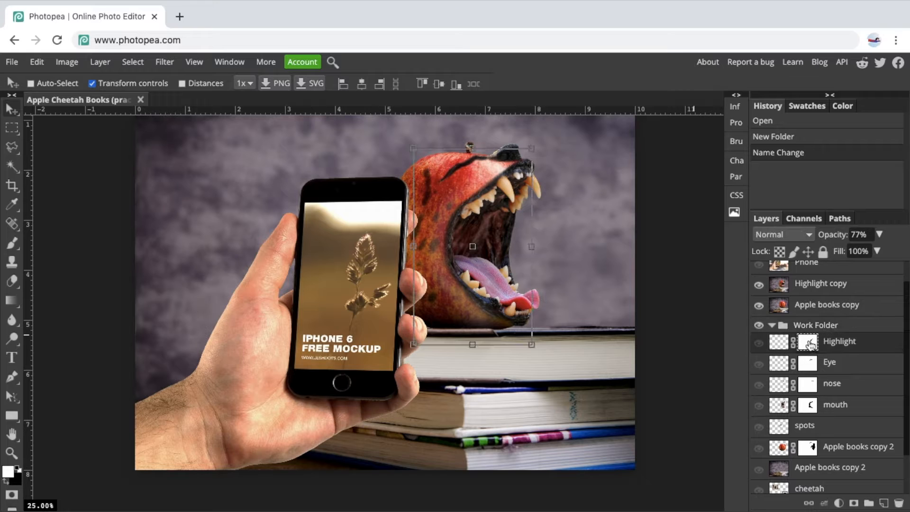
{"action": "left_click", "coordinate": [778, 344]}
{"action": "left_click_drag", "start_coordinate": [777, 344], "coordinate": [805, 329]}
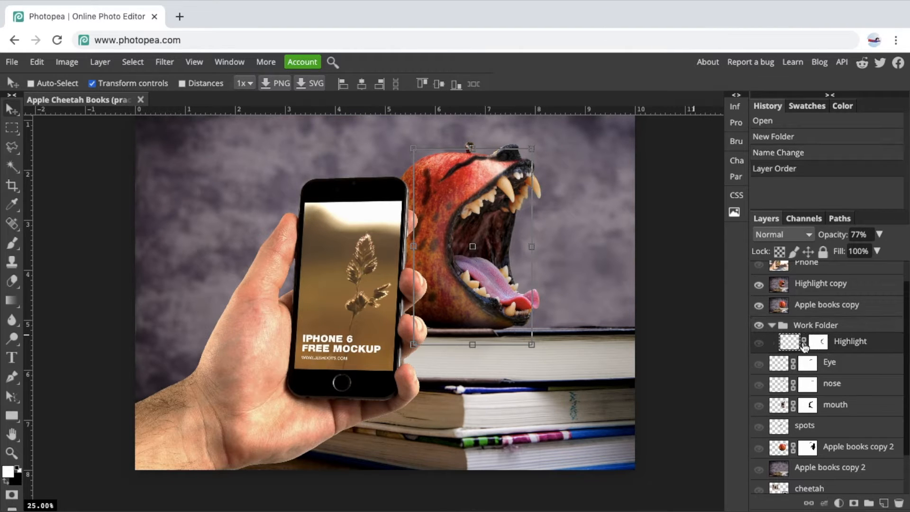
{"action": "left_click_drag", "start_coordinate": [780, 364], "coordinate": [806, 338]}
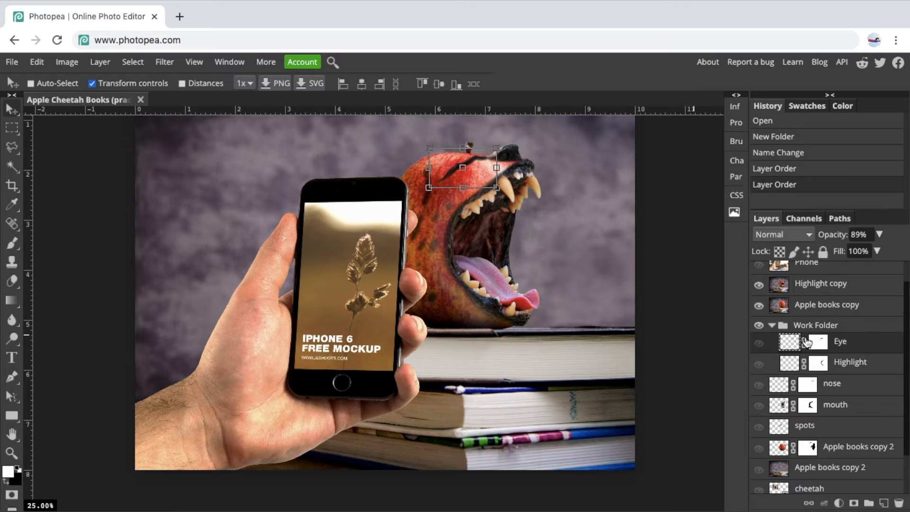
{"action": "left_click_drag", "start_coordinate": [783, 382], "coordinate": [806, 360]}
{"action": "left_click_drag", "start_coordinate": [778, 404], "coordinate": [805, 389]}
{"action": "left_click_drag", "start_coordinate": [780, 426], "coordinate": [809, 402]}
- Move the cheetah and cheetah copy layers into Work Folder and collapse the folder
{"action": "scroll", "coordinate": [800, 437], "scroll_direction": "down", "scroll_amount": 2}
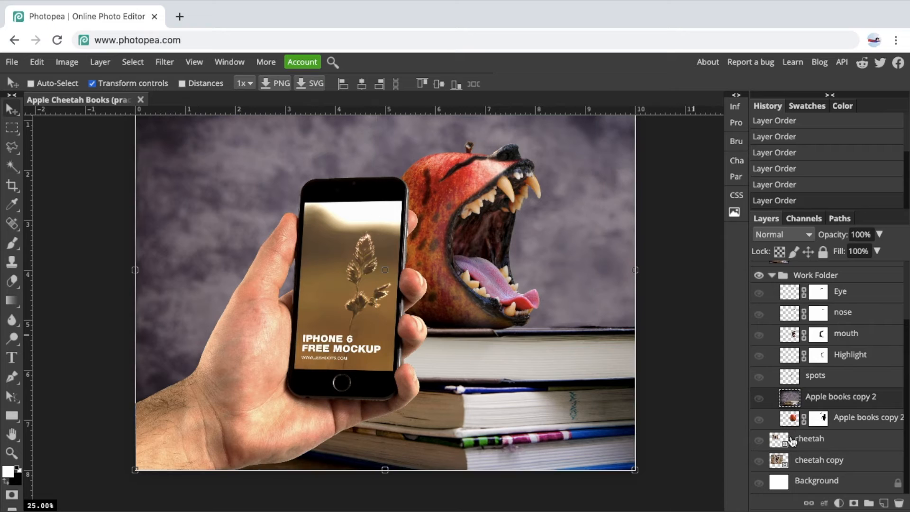
{"action": "left_click_drag", "start_coordinate": [781, 443], "coordinate": [808, 454]}
{"action": "scroll", "coordinate": [812, 424], "scroll_direction": "up", "scroll_amount": 2}
{"action": "scroll", "coordinate": [812, 424], "scroll_direction": "up", "scroll_amount": 1}
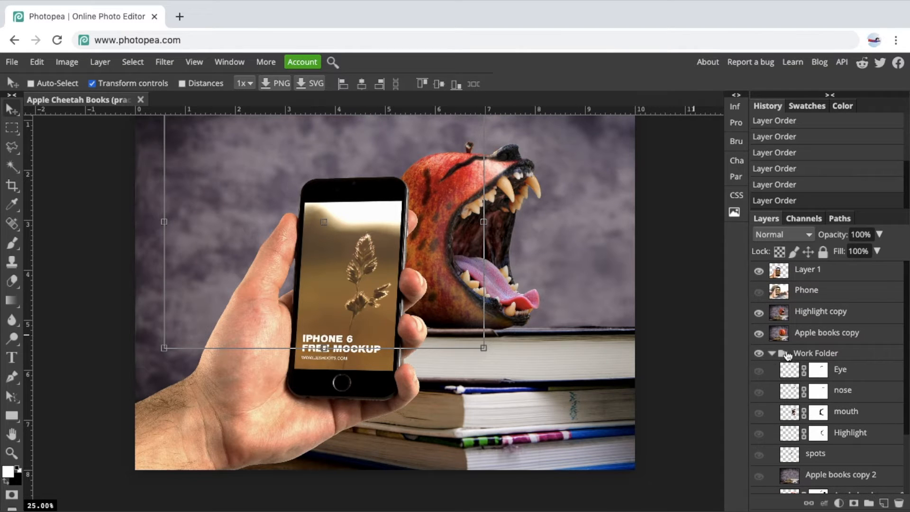
{"action": "left_click", "coordinate": [772, 353]}
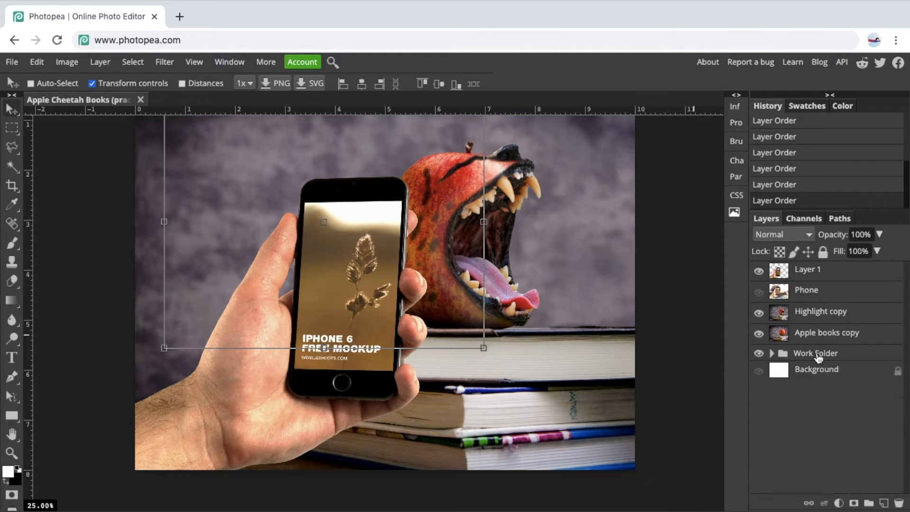
{"action": "left_click", "coordinate": [772, 354]}
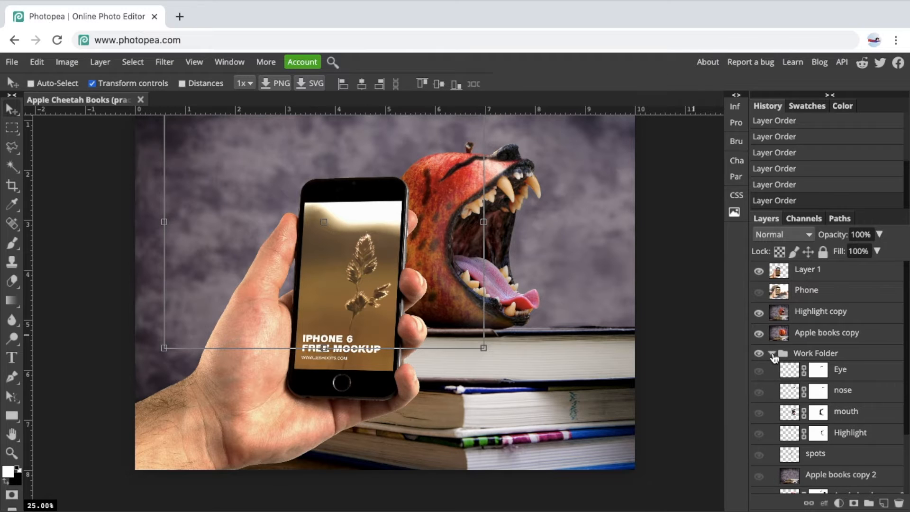
{"action": "left_click", "coordinate": [772, 354]}
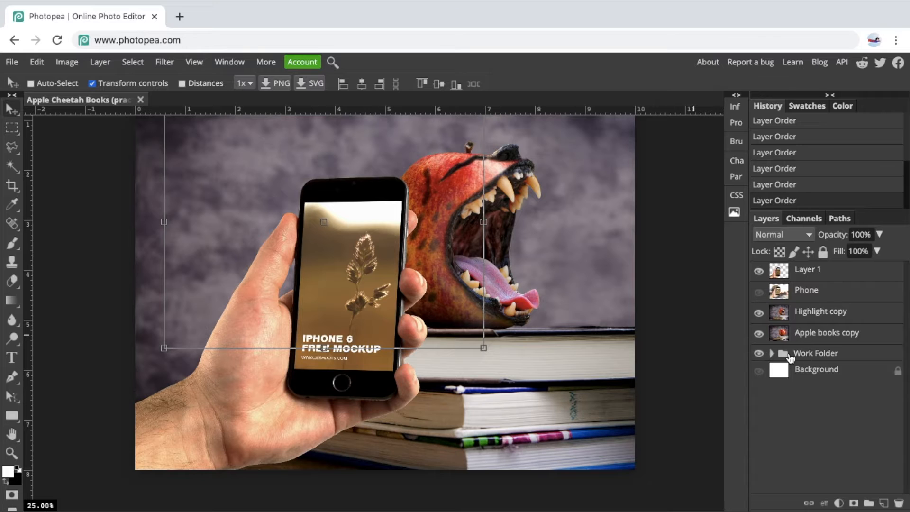
{"action": "left_click", "coordinate": [784, 356]}
{"action": "mouse_move", "coordinate": [783, 356]}
{"action": "left_mouse_down"}
{"action": "mouse_move", "coordinate": [802, 325]}
{"action": "mouse_move", "coordinate": [803, 297]}
{"action": "mouse_move", "coordinate": [799, 354]}
{"action": "mouse_move", "coordinate": [798, 326]}
{"action": "mouse_move", "coordinate": [785, 349]}
{"action": "mouse_move", "coordinate": [795, 357]}
{"action": "left_mouse_up"}
{"action": "left_click", "coordinate": [774, 354]}
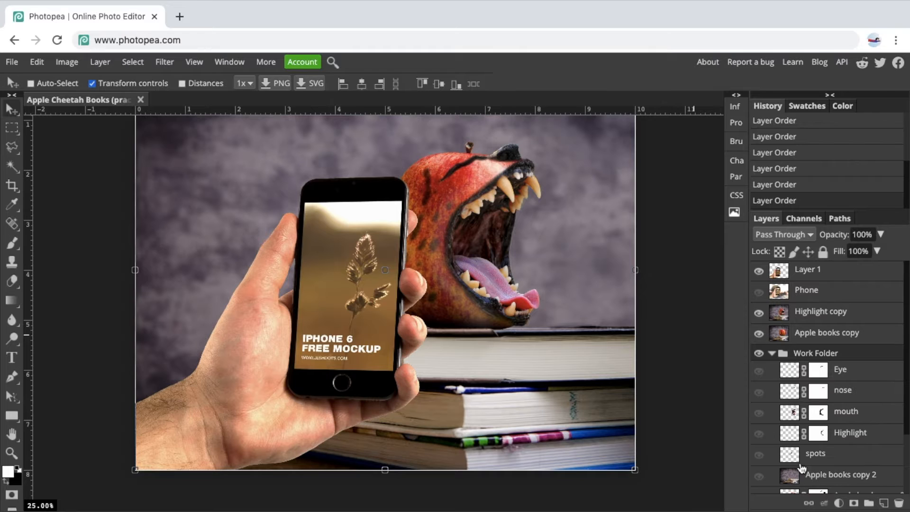
{"action": "left_click", "coordinate": [771, 354]}
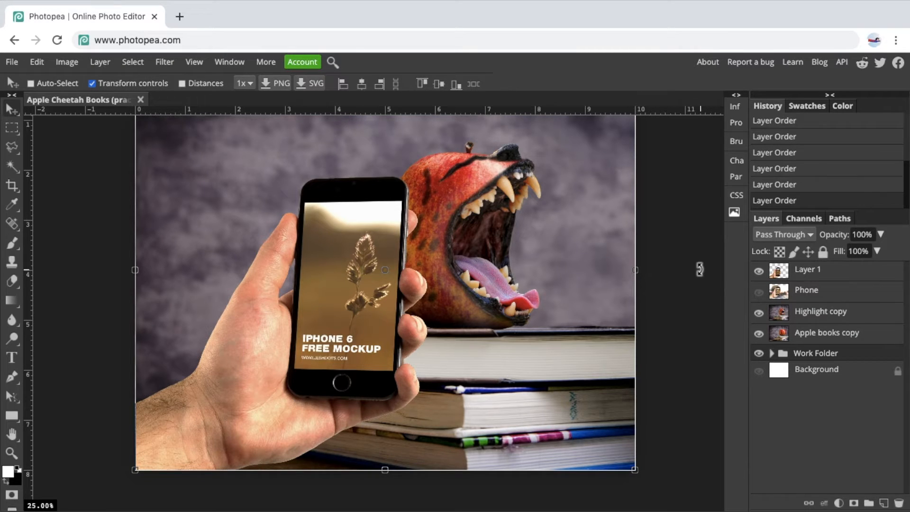
- Turn on the Phone layer's visibility and move the layer into Work Folder, leaving the folder collapsed
{"action": "left_click", "coordinate": [782, 296]}
{"action": "left_click", "coordinate": [760, 293]}
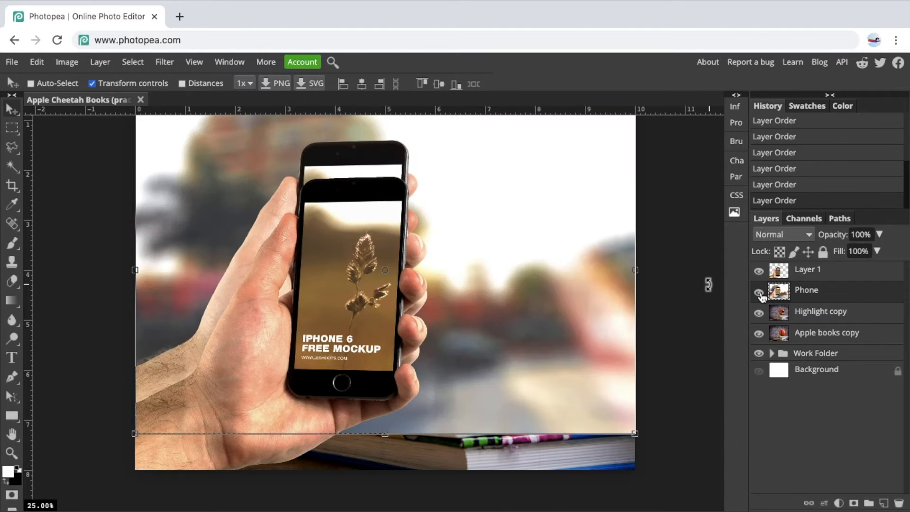
{"action": "left_click", "coordinate": [759, 292]}
{"action": "left_click", "coordinate": [760, 293]}
{"action": "left_click", "coordinate": [771, 353]}
{"action": "left_click_drag", "start_coordinate": [785, 294], "coordinate": [795, 366]}
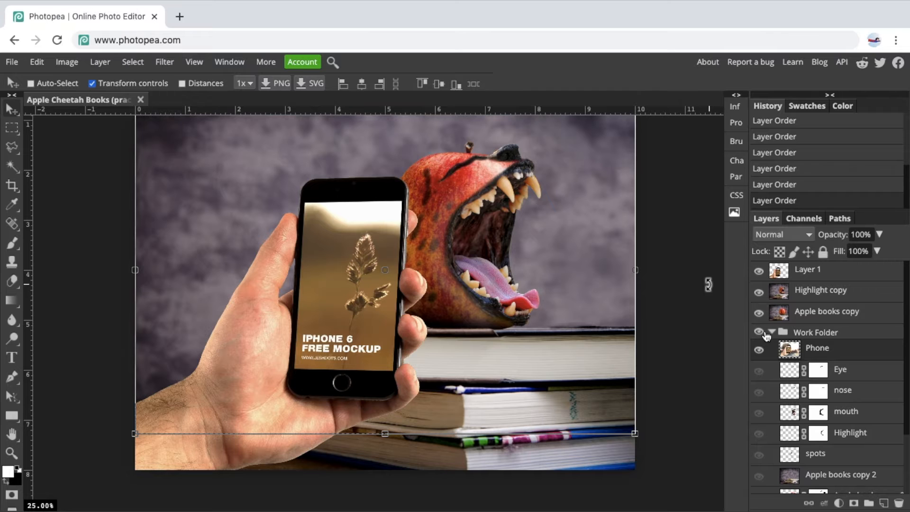
{"action": "left_click", "coordinate": [772, 333]}
- Hide Work Folder, Layer 1 and Highlight copy so that only the Apple books copy layer is shown
{"action": "left_click", "coordinate": [758, 332]}
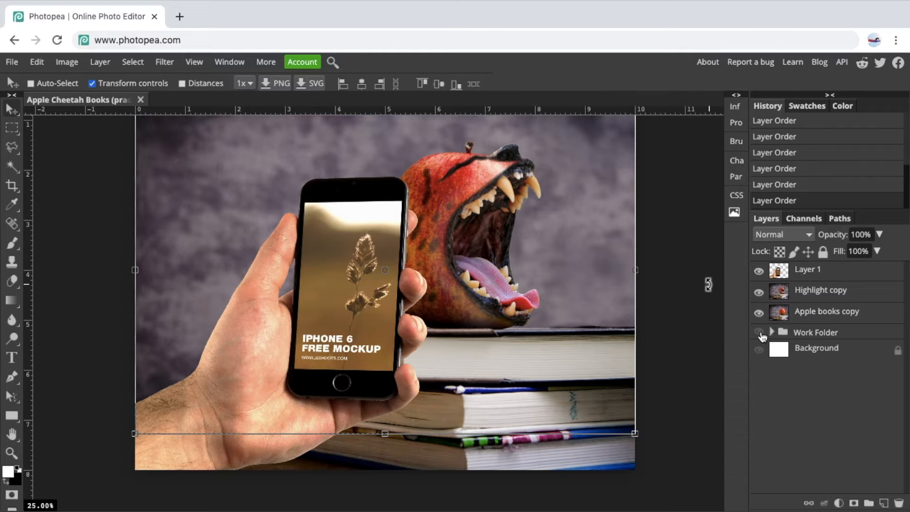
{"action": "left_click_drag", "start_coordinate": [759, 271], "coordinate": [760, 316]}
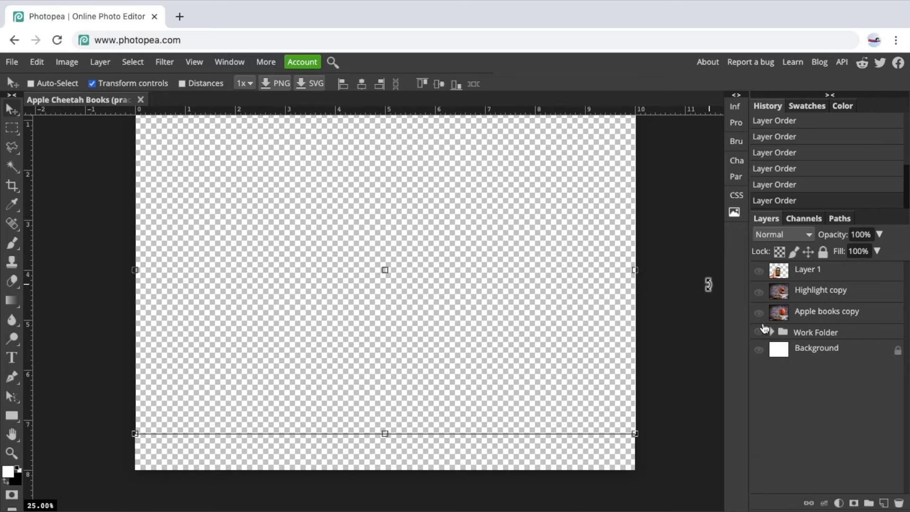
{"action": "left_click", "coordinate": [758, 312]}
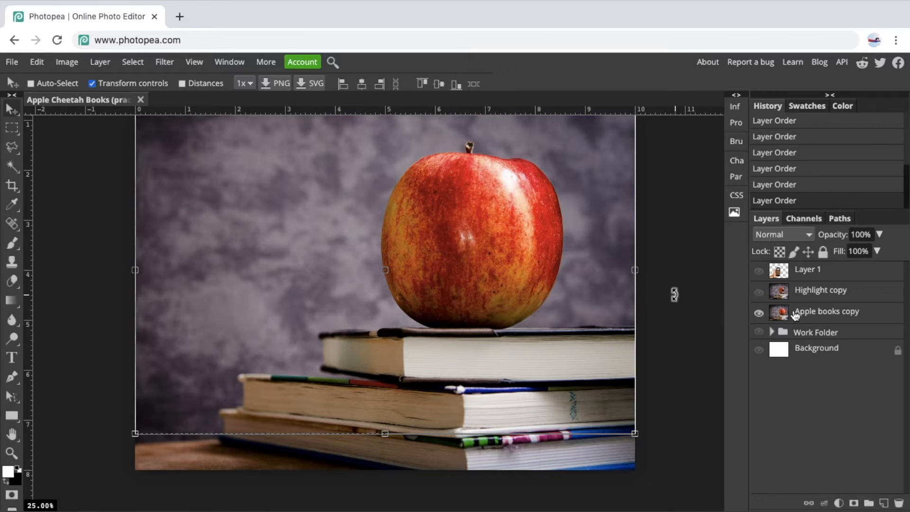
- Rename the Apple books copy layer to Apple books
{"action": "double_click", "coordinate": [824, 312]}
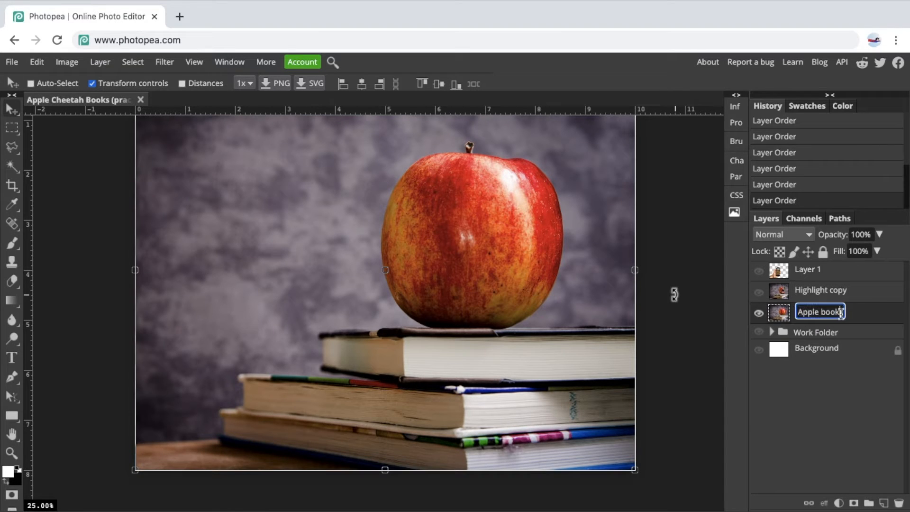
{"action": "left_click_drag", "start_coordinate": [839, 313], "coordinate": [870, 315]}
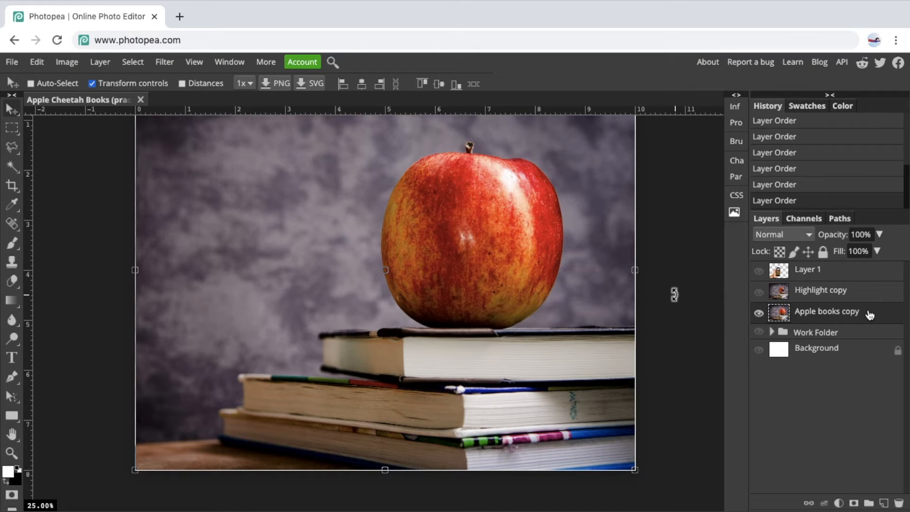
{"action": "double_click", "coordinate": [854, 311]}
{"action": "left_click", "coordinate": [832, 309]}
{"action": "double_click", "coordinate": [835, 309]}
{"action": "key", "text": "Right"}
{"action": "key", "text": "Right"}
{"action": "key", "text": "Right"}
{"action": "key", "text": "Right"}
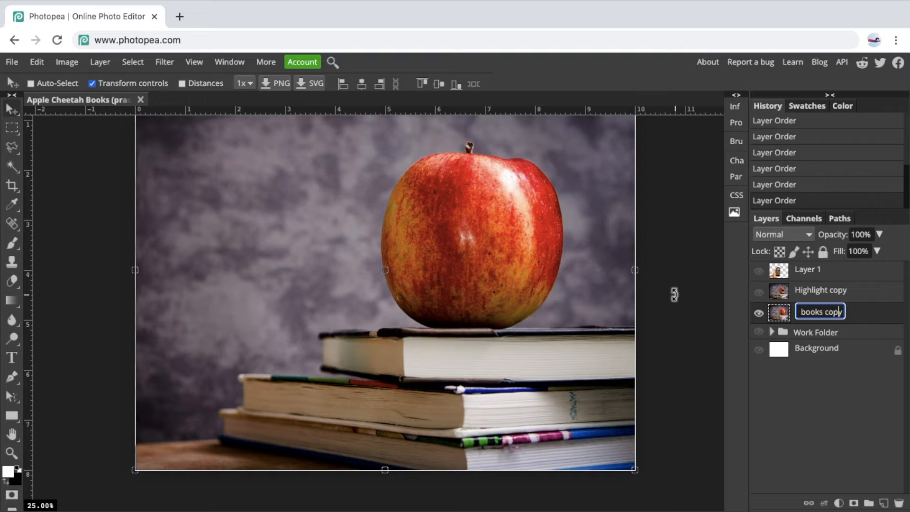
{"action": "key", "text": "BackSpace"}
{"action": "key", "text": "BackSpace"}
{"action": "key", "text": "BackSpace"}
{"action": "key", "text": "BackSpace"}
{"action": "key", "text": "BackSpace"}
{"action": "key", "text": "Return"}
- Show the Highlight copy layer and rename it Apple Cheetah
{"action": "left_click", "coordinate": [758, 293]}
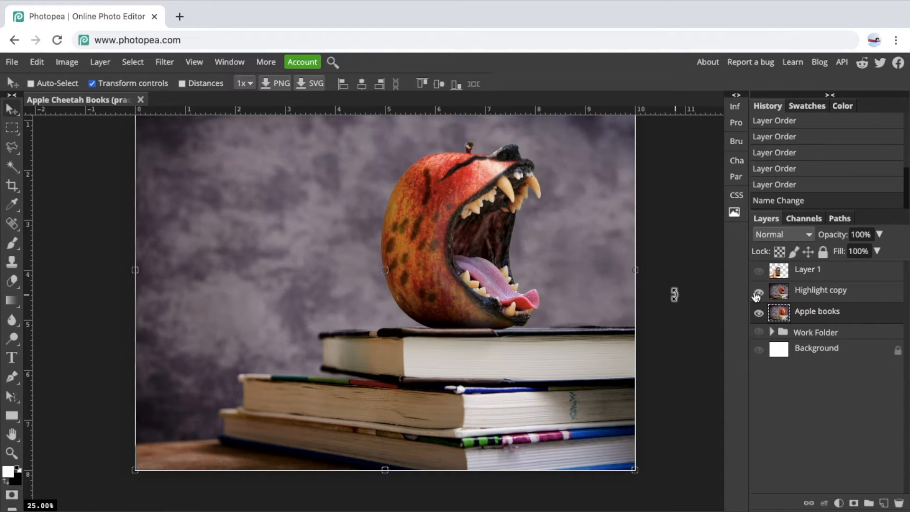
{"action": "double_click", "coordinate": [837, 290]}
{"action": "type", "text": "A"}
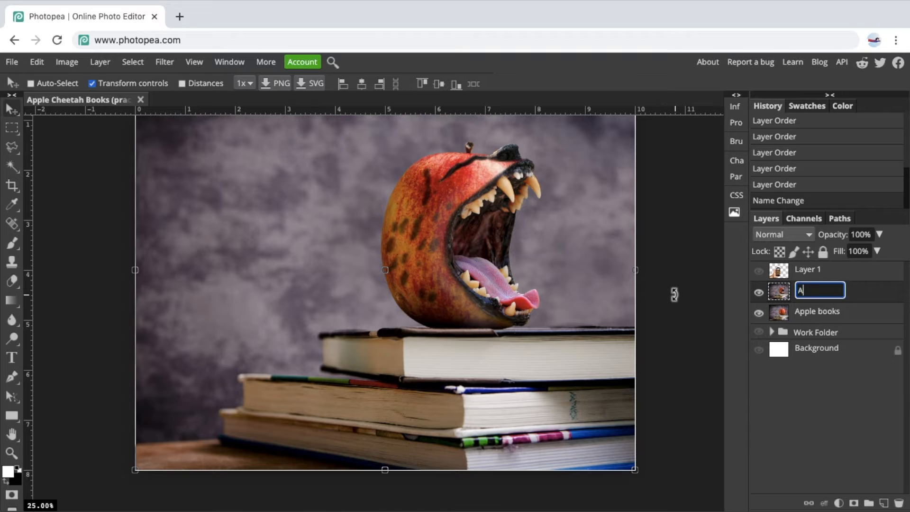
{"action": "type", "text": "pple Cheetah"}
{"action": "key", "text": "Return"}
- Rename Layer 1 as Hand Phone and make it visible
{"action": "double_click", "coordinate": [808, 269]}
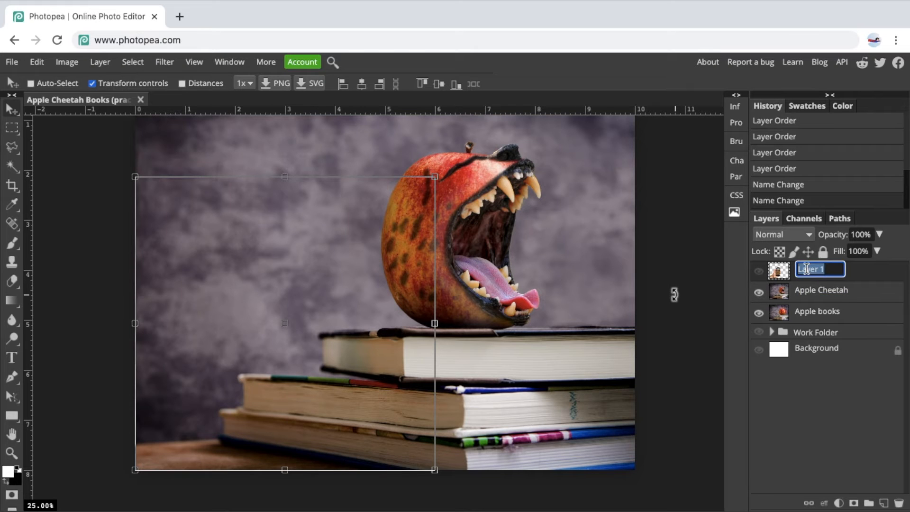
{"action": "type", "text": "Hand Phone"}
{"action": "left_click", "coordinate": [805, 400]}
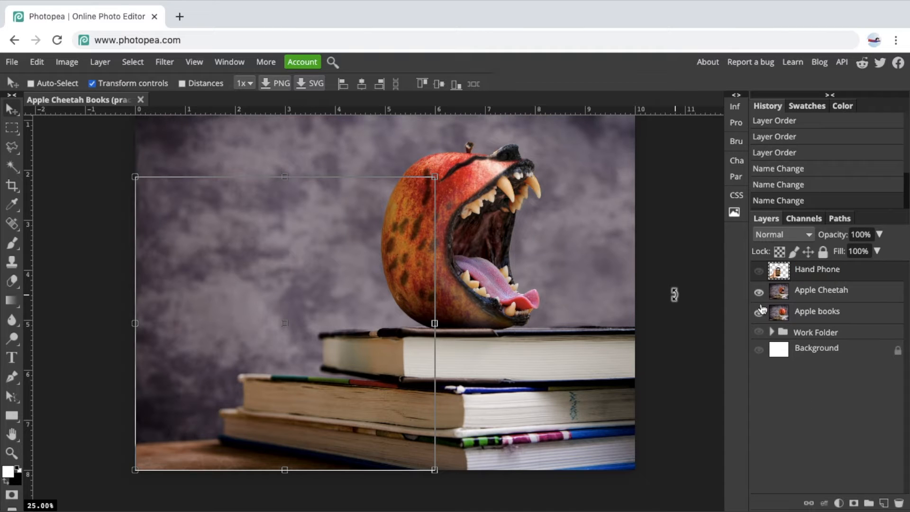
{"action": "left_click", "coordinate": [759, 272]}
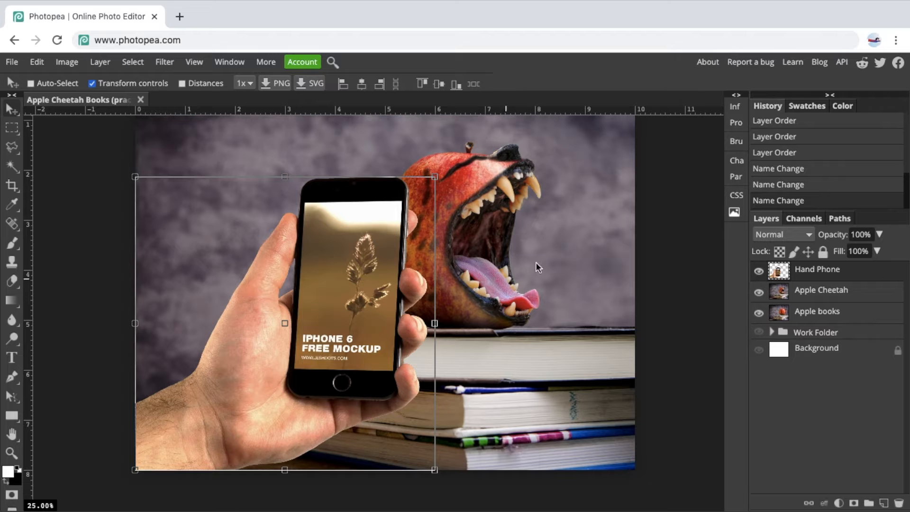
- Hide the Apple Cheetah layer to compare it with the plain apple behind the phone, and show it again
{"action": "left_click", "coordinate": [759, 293]}
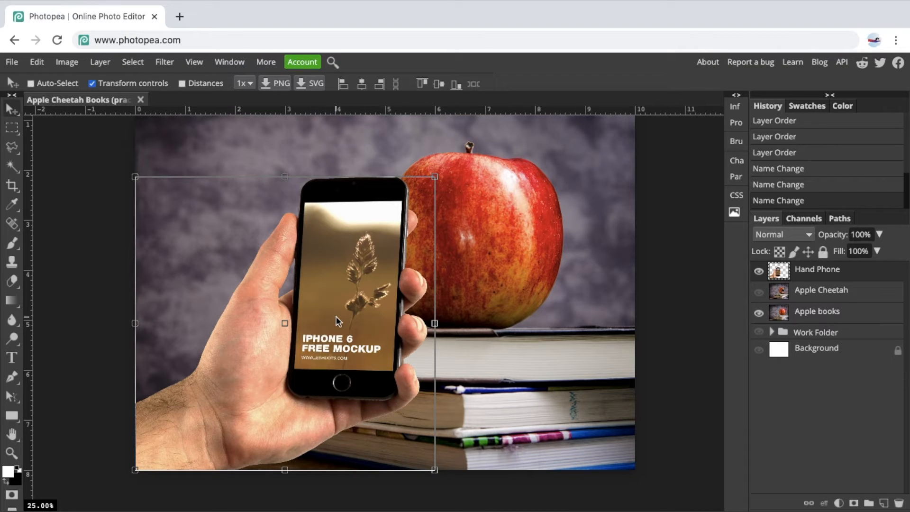
{"action": "left_click", "coordinate": [759, 292]}
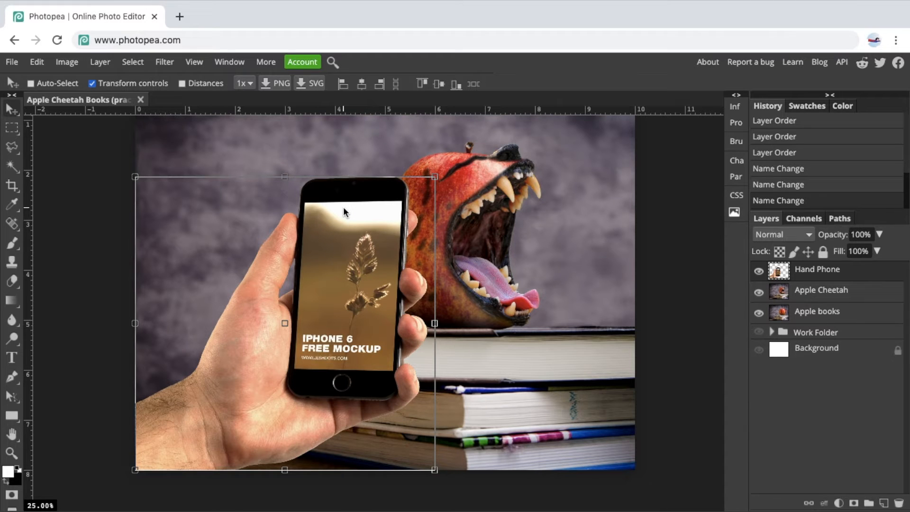
- Activate the Polygonal Lasso tool and set its feather to 0 px for selecting the phone screen
{"action": "scroll", "coordinate": [345, 211], "scroll_direction": "up", "scroll_amount": 1}
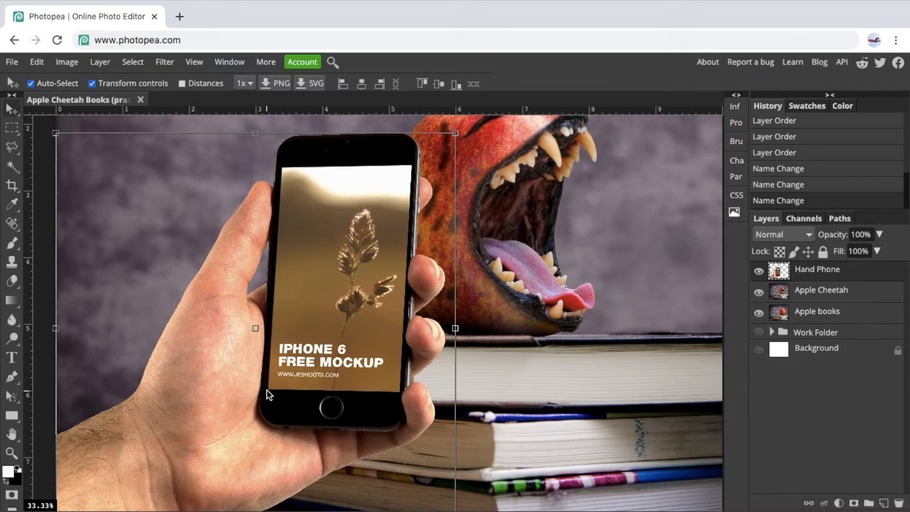
{"action": "scroll", "coordinate": [269, 394], "scroll_direction": "up", "scroll_amount": 2}
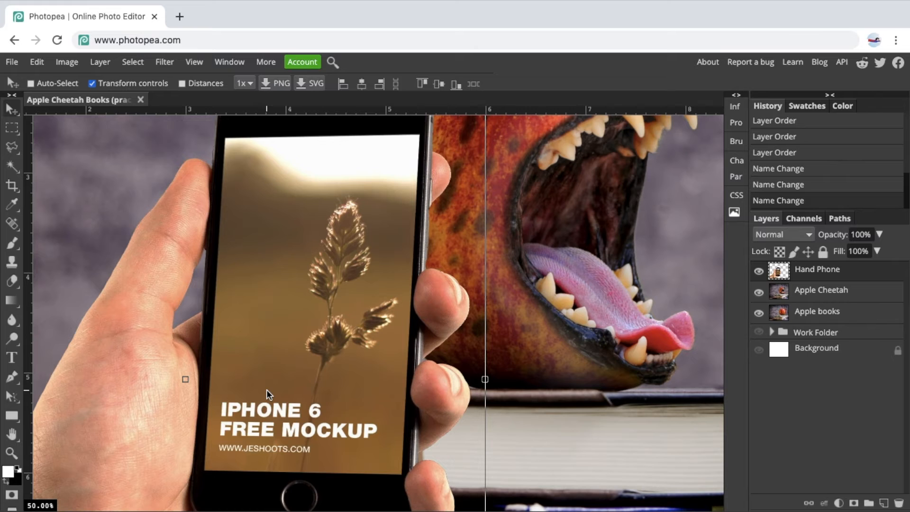
{"action": "mouse_move", "coordinate": [17, 146]}
{"action": "left_mouse_down"}
{"action": "mouse_move", "coordinate": [34, 146]}
{"action": "mouse_move", "coordinate": [61, 169]}
{"action": "left_mouse_up"}
{"action": "left_click", "coordinate": [61, 166]}
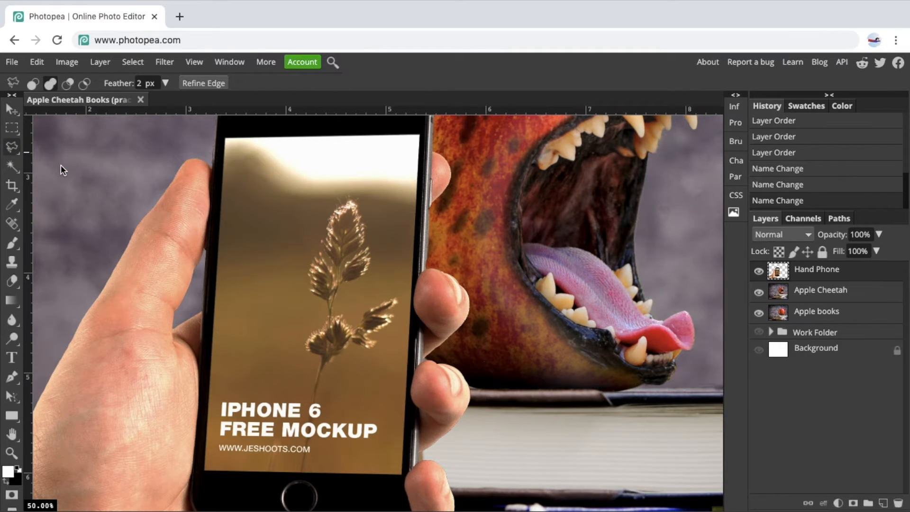
{"action": "left_click", "coordinate": [145, 82]}
{"action": "type", "text": "0"}
{"action": "key", "text": "ctrl+plus"}
{"action": "key", "text": "ctrl+plus"}
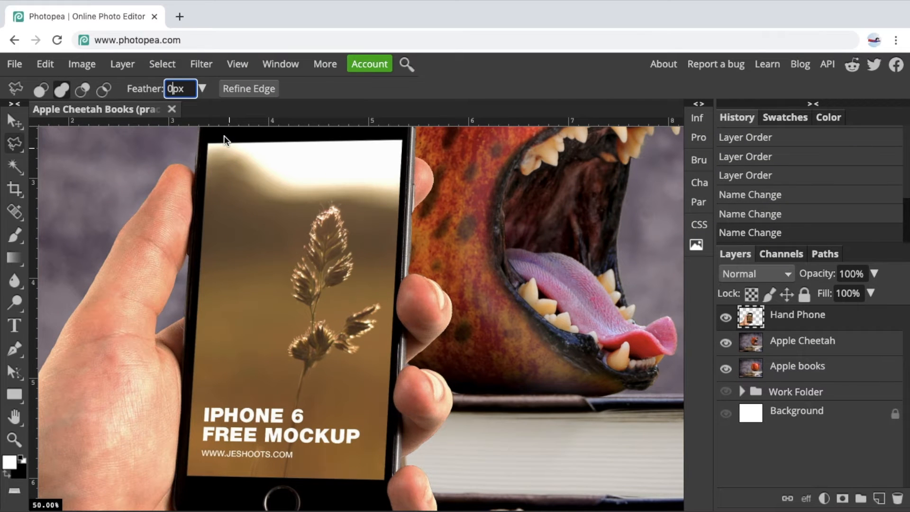
{"action": "key", "text": "ctrl+minus"}
{"action": "key", "text": "ctrl+minus"}
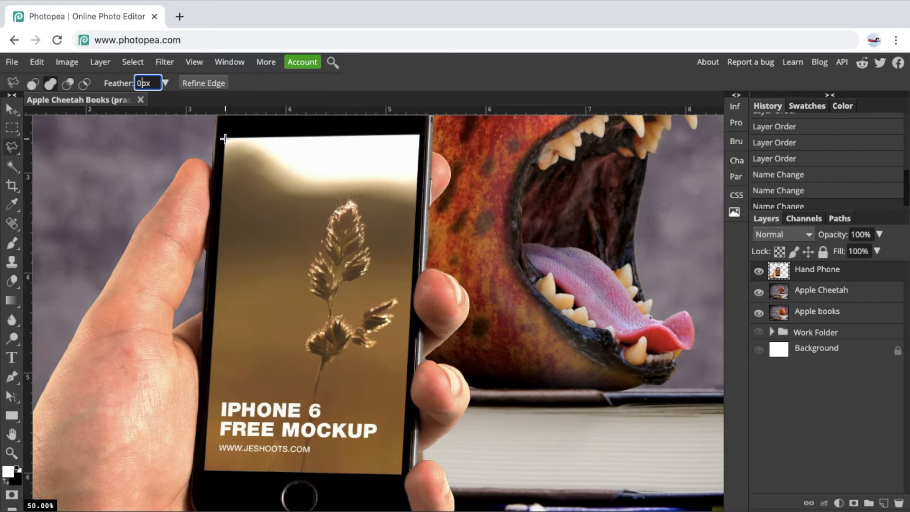
{"action": "left_click", "coordinate": [224, 138]}
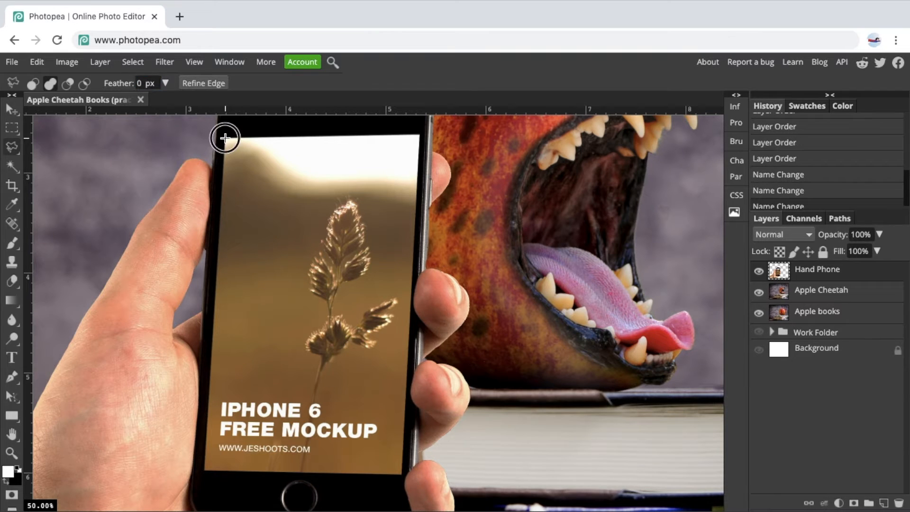
{"action": "left_click", "coordinate": [369, 135]}
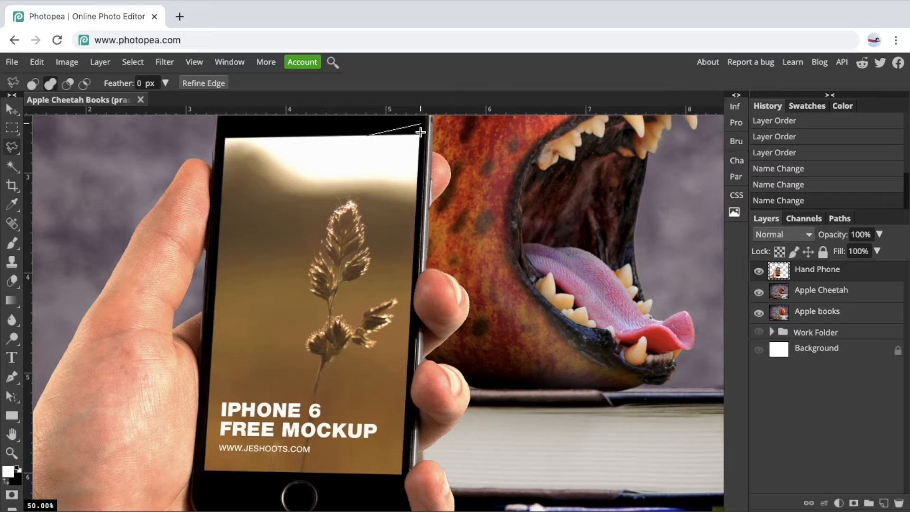
{"action": "key", "text": "Escape"}
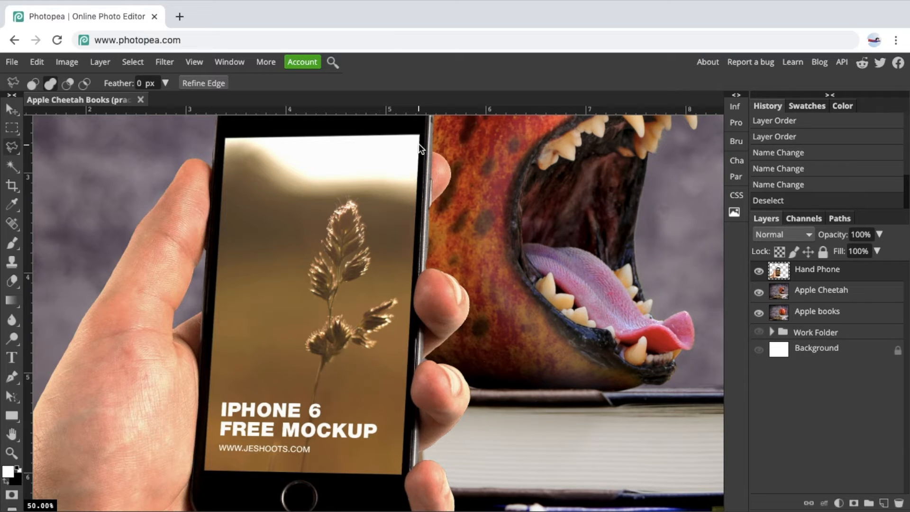
{"action": "left_click", "coordinate": [420, 149]}
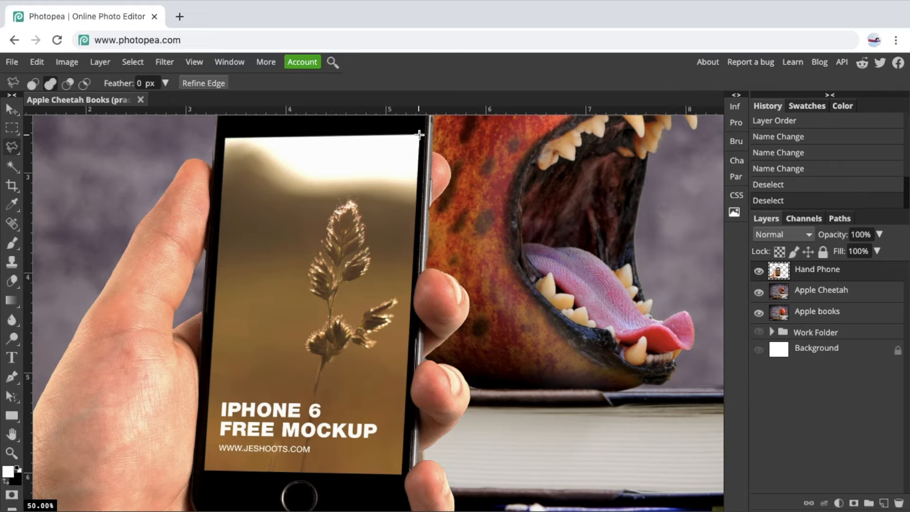
- Outline the phone's display corner to corner with a closed polygonal selection on the Hand Phone layer
{"action": "left_click", "coordinate": [419, 135]}
{"action": "left_click", "coordinate": [400, 475]}
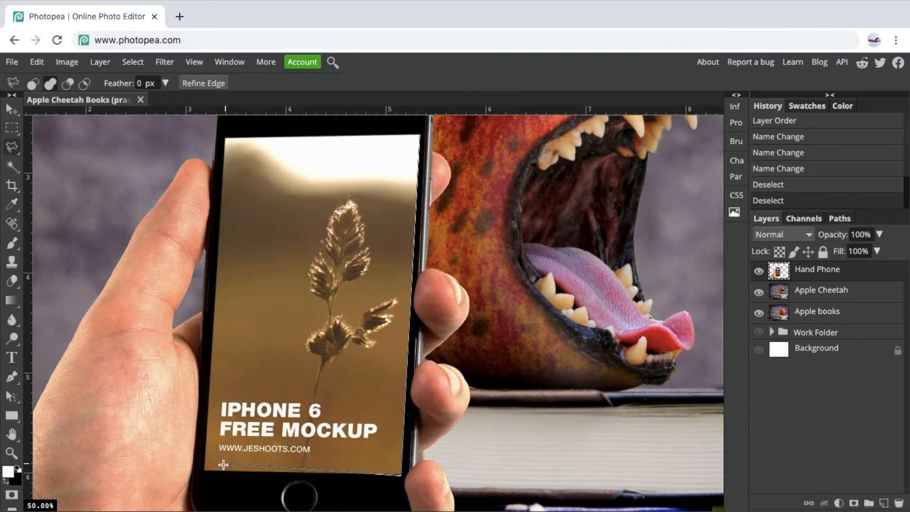
{"action": "left_click", "coordinate": [225, 138]}
{"action": "scroll", "coordinate": [278, 137], "scroll_direction": "up", "scroll_amount": 1}
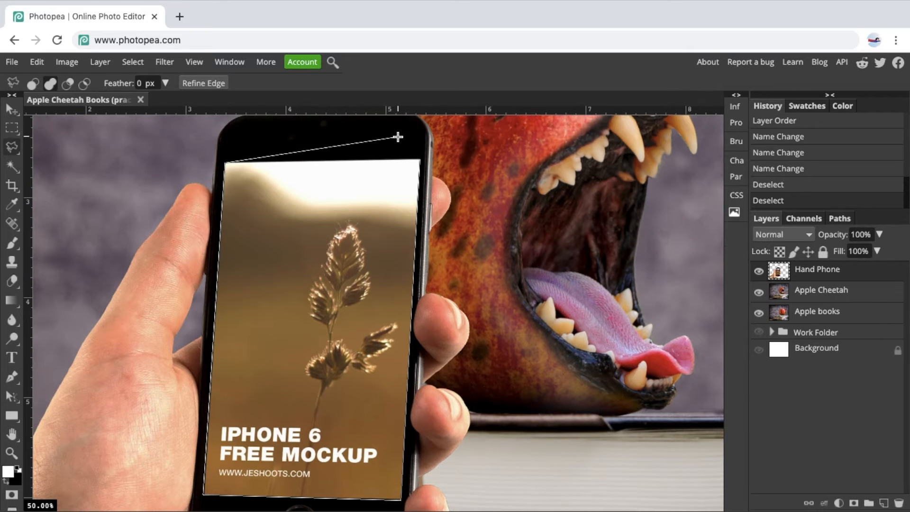
{"action": "double_click", "coordinate": [420, 157]}
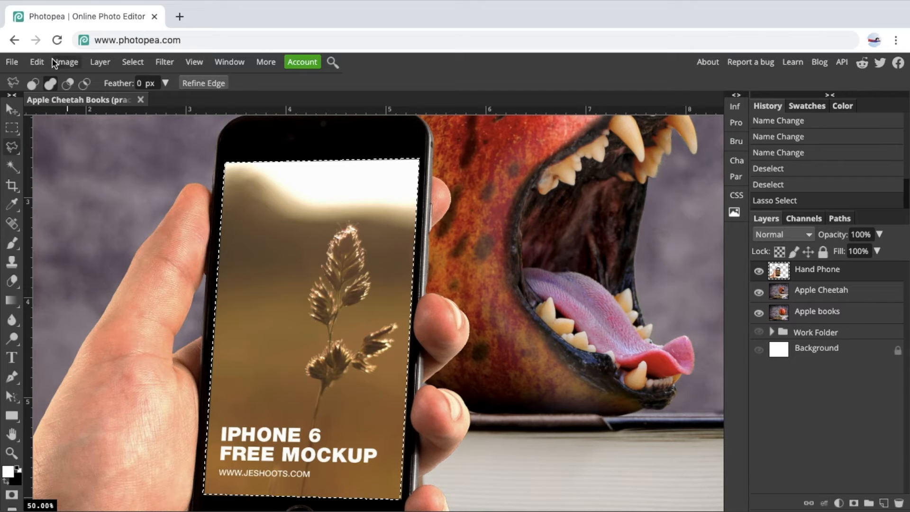
- Copy the selected phone screen and paste it in place as a new layer
{"action": "left_click", "coordinate": [38, 63]}
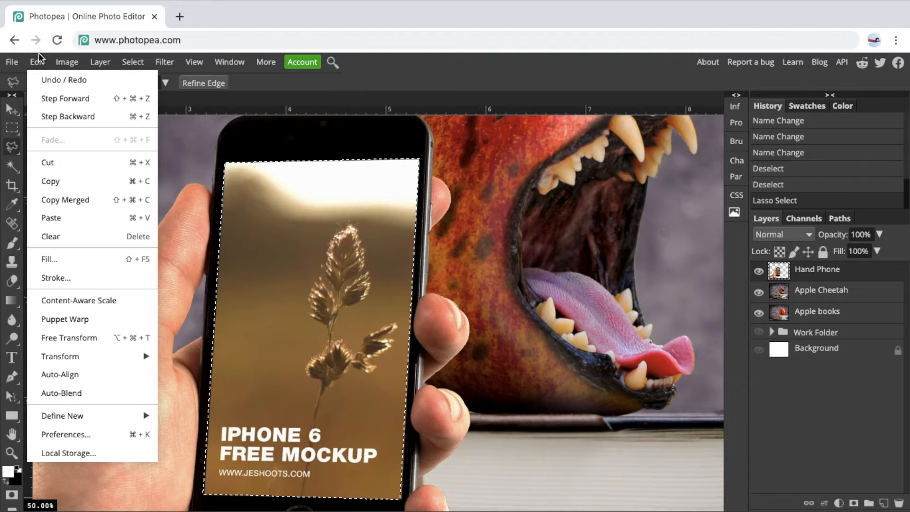
{"action": "left_click", "coordinate": [49, 181]}
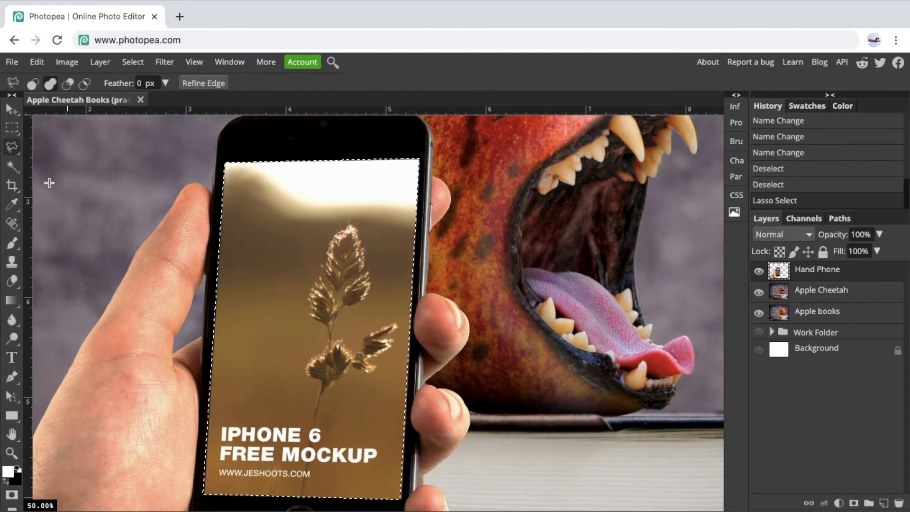
{"action": "left_click", "coordinate": [38, 56]}
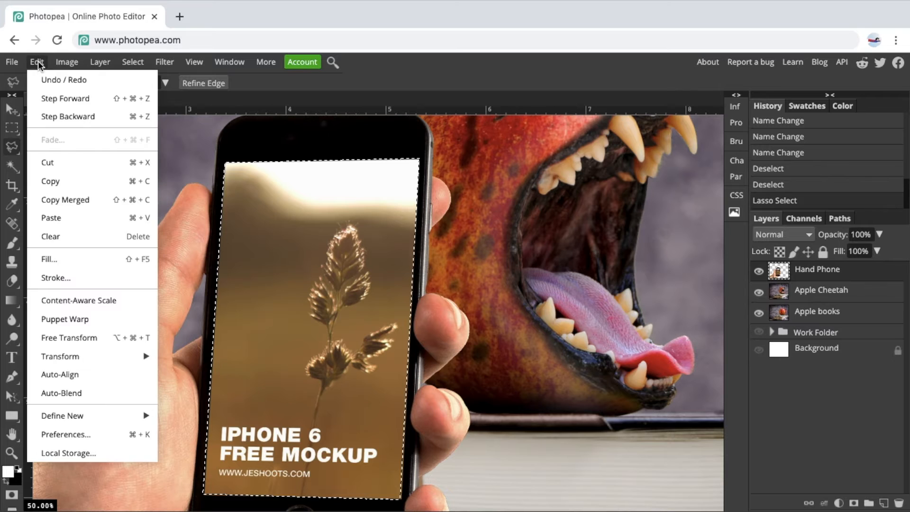
{"action": "left_click", "coordinate": [52, 218]}
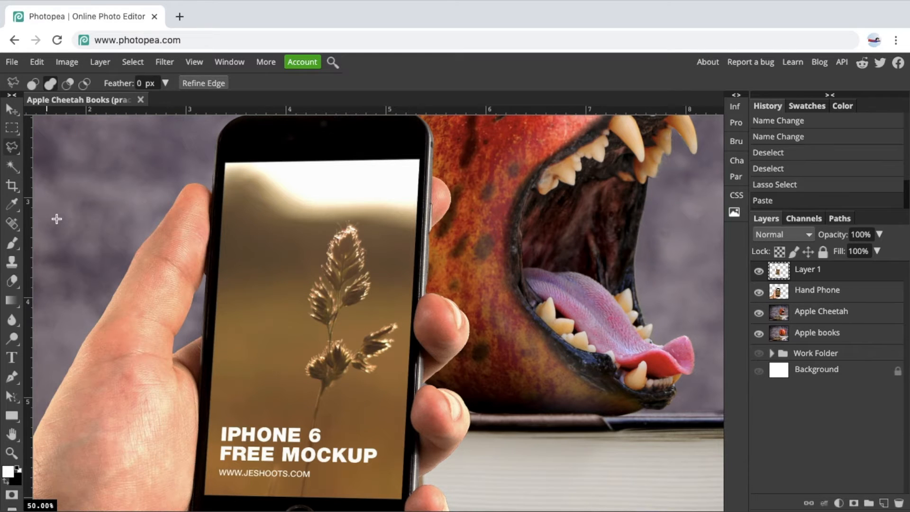
- Try moving the pasted screen layer off the phone toward the apple, and undo the move
{"action": "left_click", "coordinate": [11, 109]}
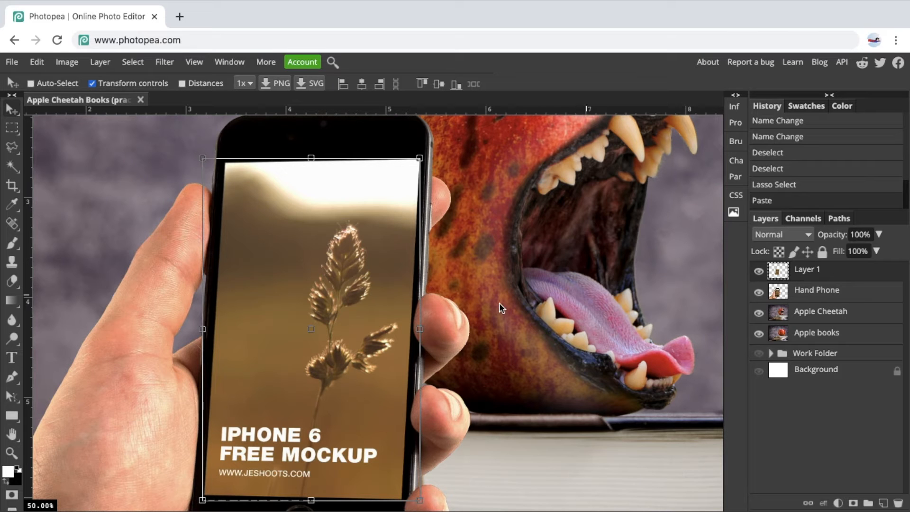
{"action": "left_click_drag", "start_coordinate": [348, 260], "coordinate": [587, 257]}
{"action": "key", "text": "ctrl+z"}
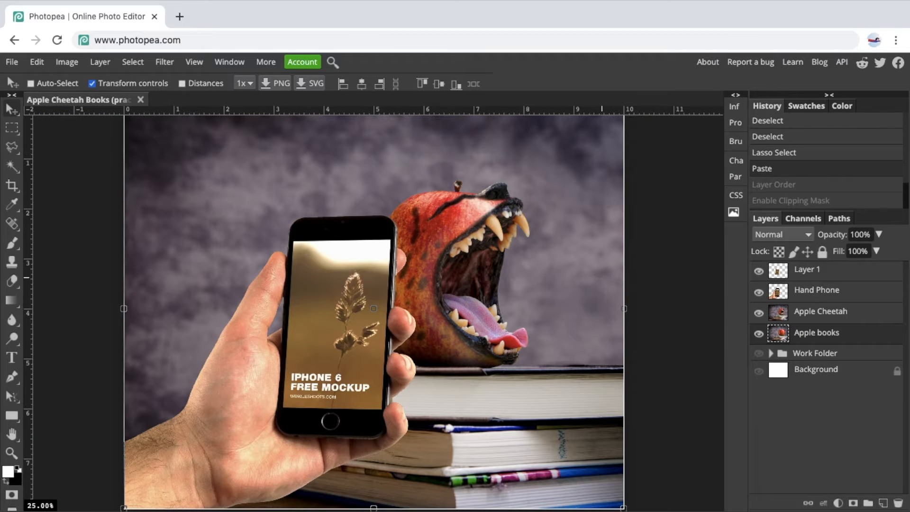
- Place the Apple Cheetah layer directly above Layer 1 as a clipping mask and shift its apple into the phone screen
{"action": "left_click", "coordinate": [824, 315]}
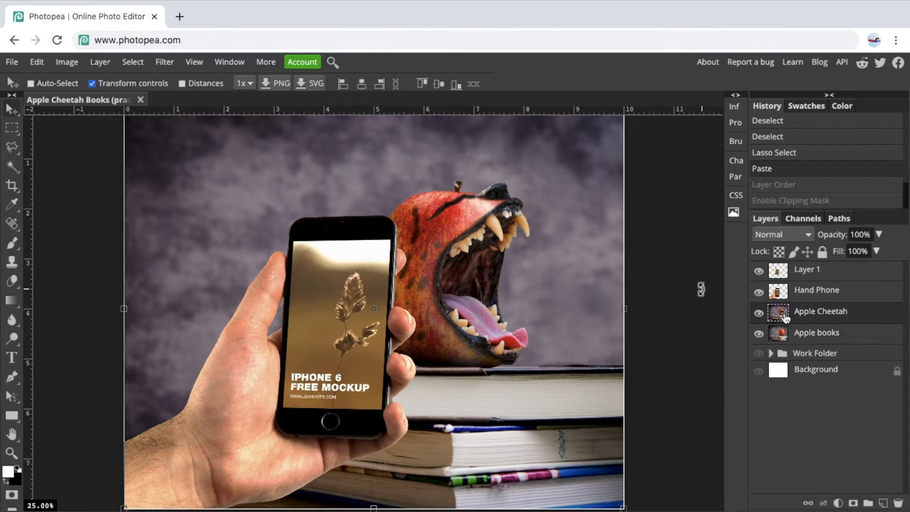
{"action": "left_click_drag", "start_coordinate": [782, 317], "coordinate": [786, 269]}
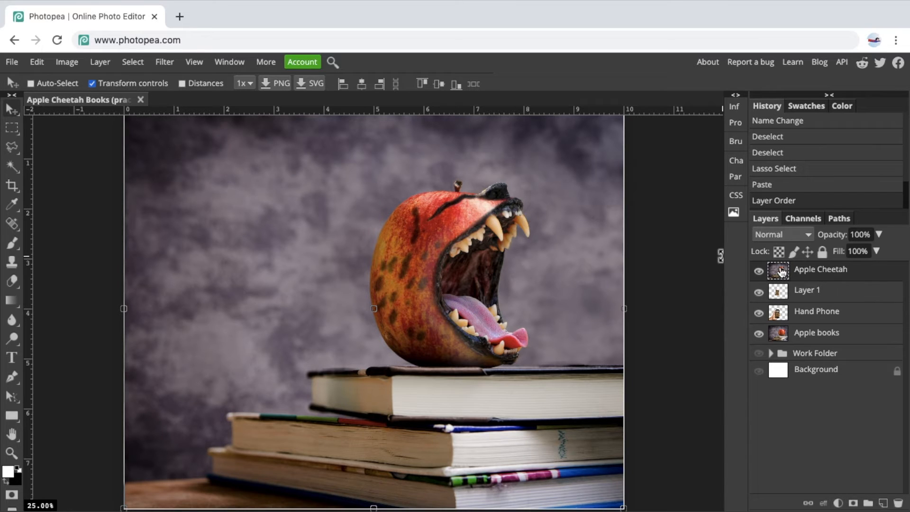
{"action": "left_click", "coordinate": [102, 64]}
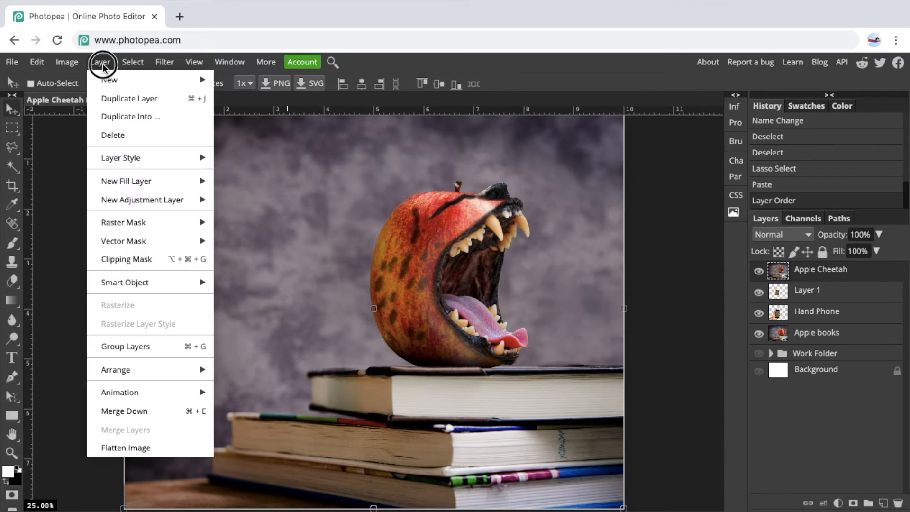
{"action": "left_click", "coordinate": [144, 261]}
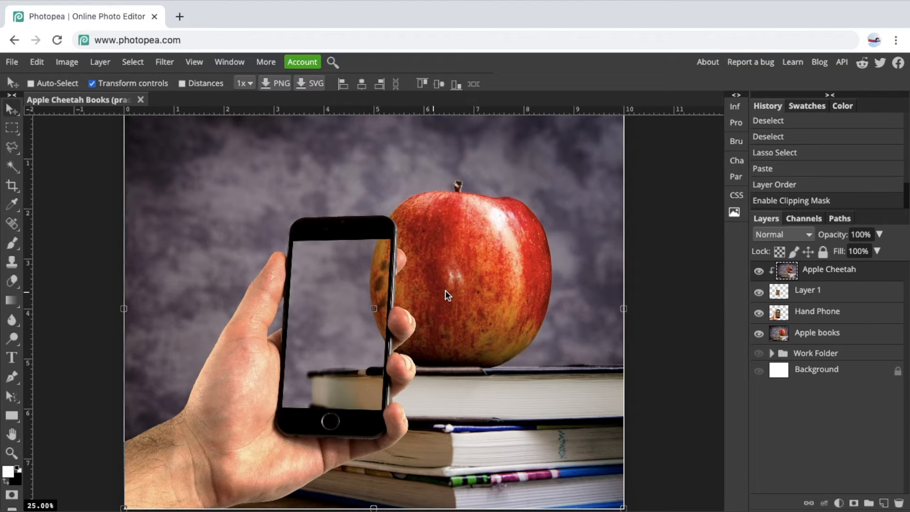
{"action": "left_click_drag", "start_coordinate": [459, 293], "coordinate": [374, 314]}
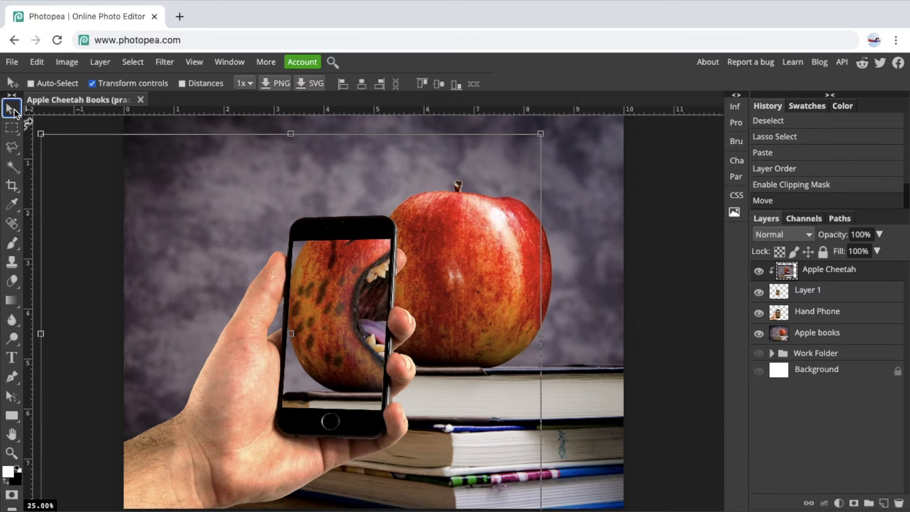
- Try moving Layer 1 over the red apple to test the clipping mask, and undo the move
{"action": "left_click", "coordinate": [840, 297]}
{"action": "left_click_drag", "start_coordinate": [335, 313], "coordinate": [416, 258]}
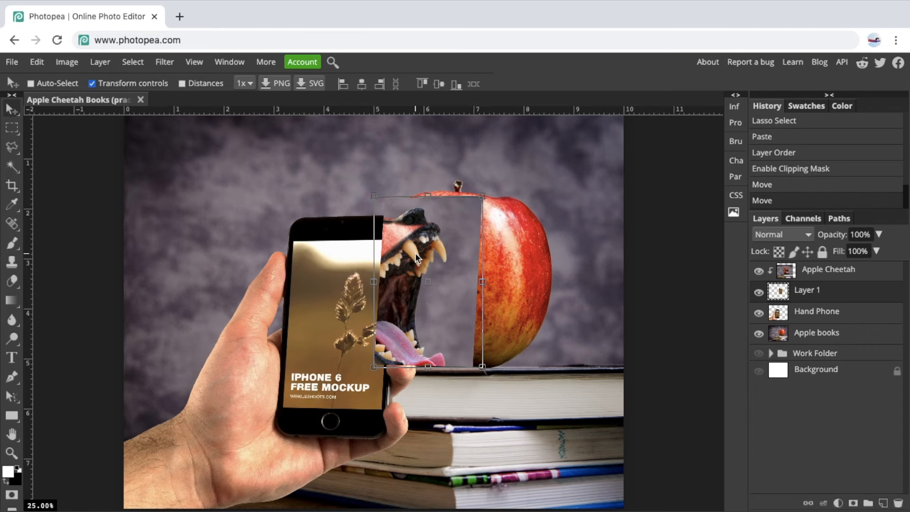
{"action": "key", "text": "ctrl+z"}
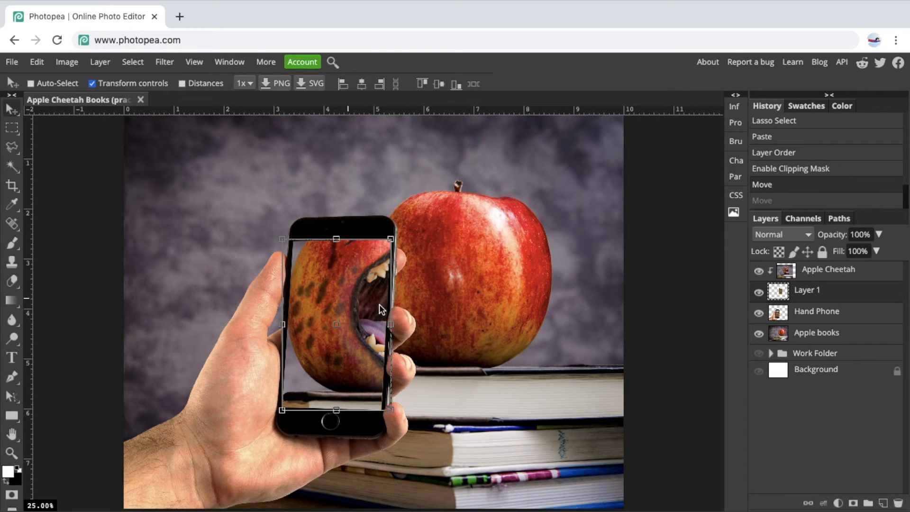
- Scale the Apple Cheetah layer to about 67% and position it so the whole open-mouthed apple fits within the phone screen
{"action": "left_click", "coordinate": [792, 273]}
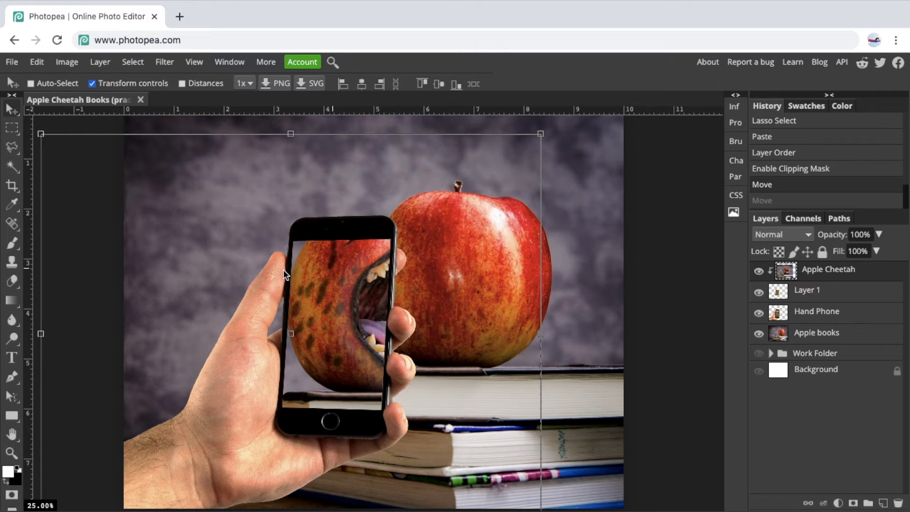
{"action": "left_click_drag", "start_coordinate": [351, 267], "coordinate": [337, 274]}
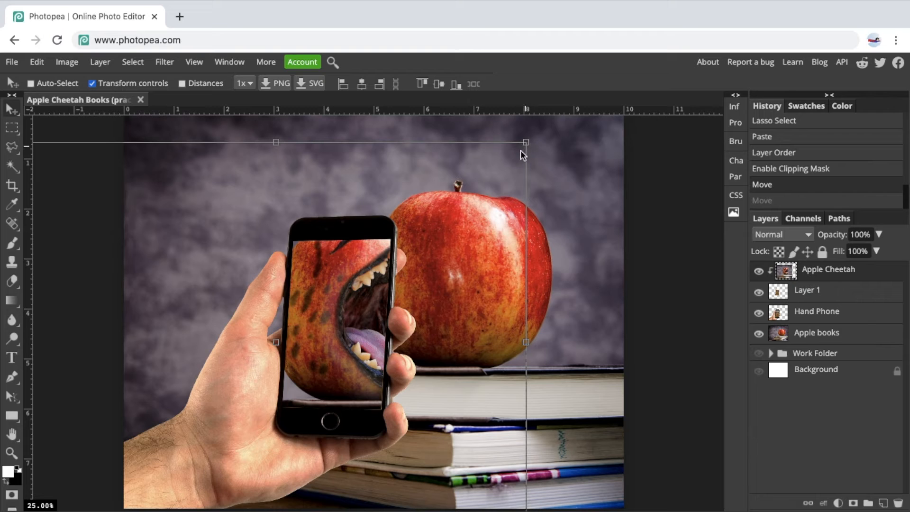
{"action": "left_click_drag", "start_coordinate": [526, 142], "coordinate": [412, 231]}
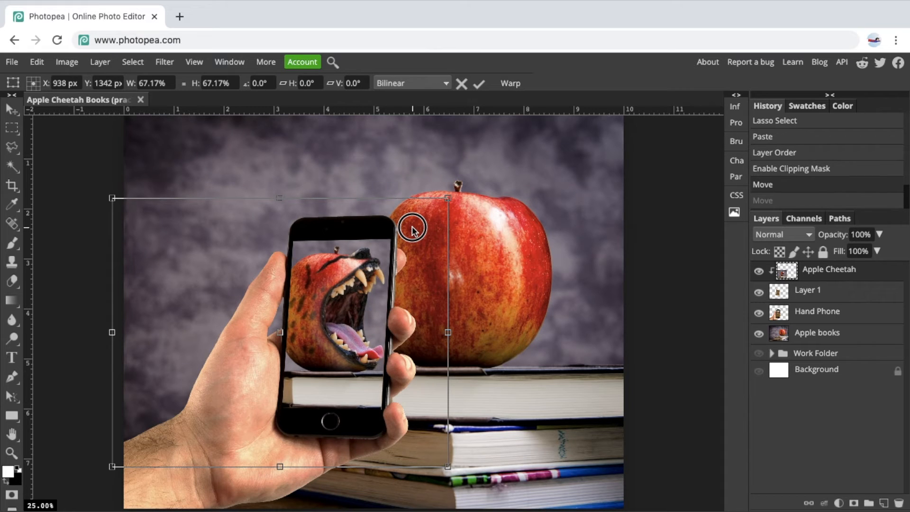
{"action": "left_click_drag", "start_coordinate": [413, 230], "coordinate": [413, 227]}
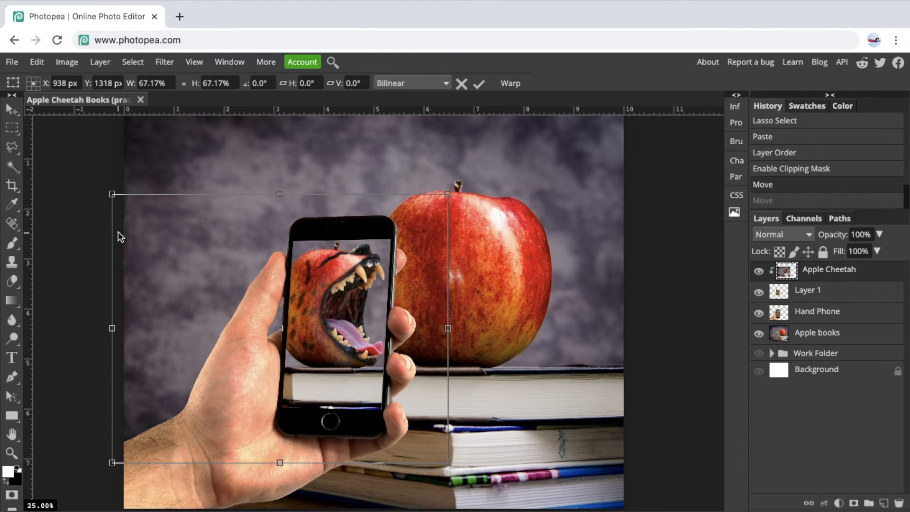
{"action": "key", "text": "ctrl+minus"}
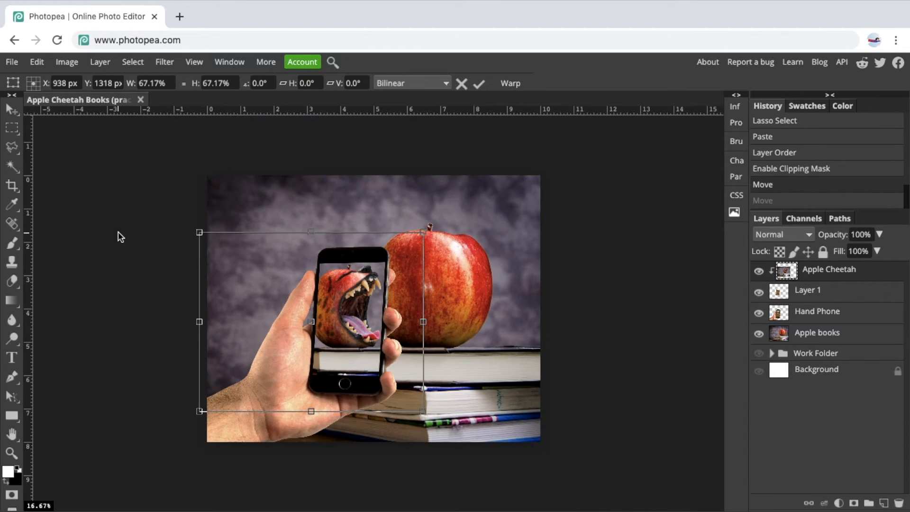
{"action": "left_click", "coordinate": [11, 109]}
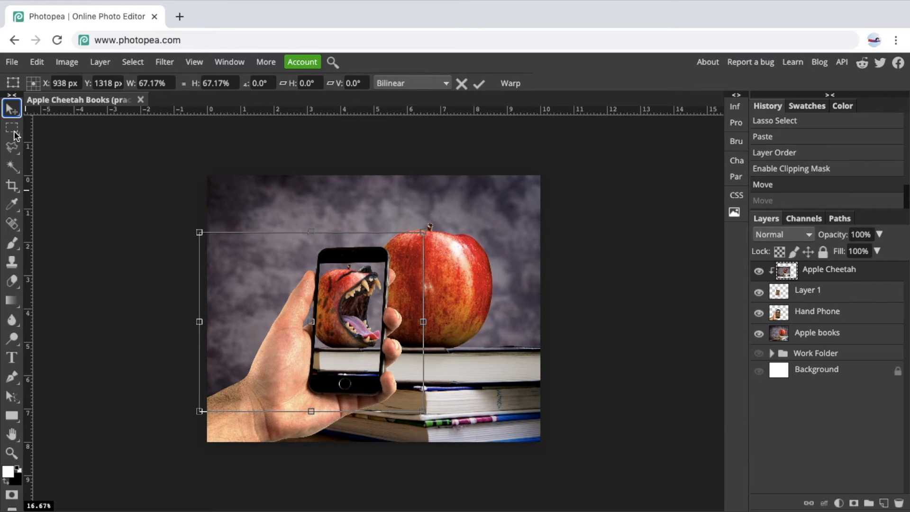
{"action": "left_click", "coordinate": [12, 128]}
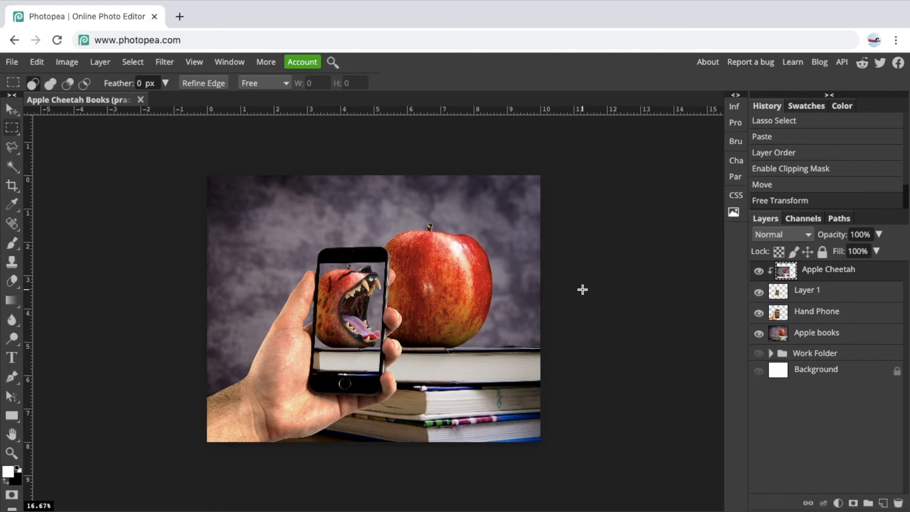
- Save the composite's changes to Apple Cheetah Books (practice).psd, allowing the site to edit the file
{"action": "key", "text": "ctrl+plus"}
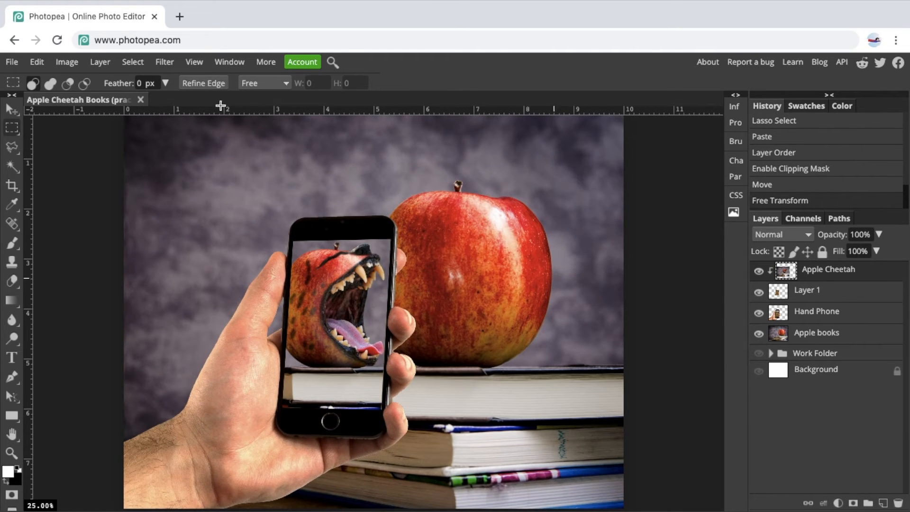
{"action": "left_click", "coordinate": [13, 63]}
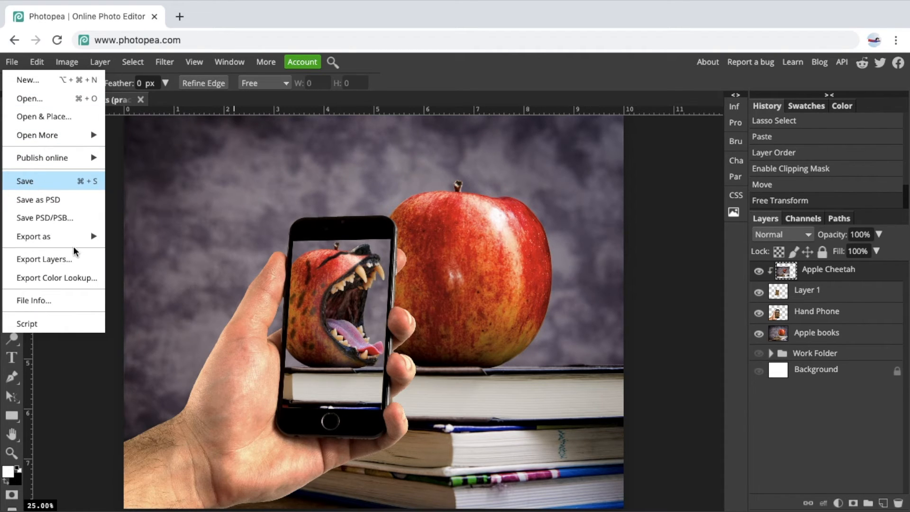
{"action": "left_click", "coordinate": [24, 187]}
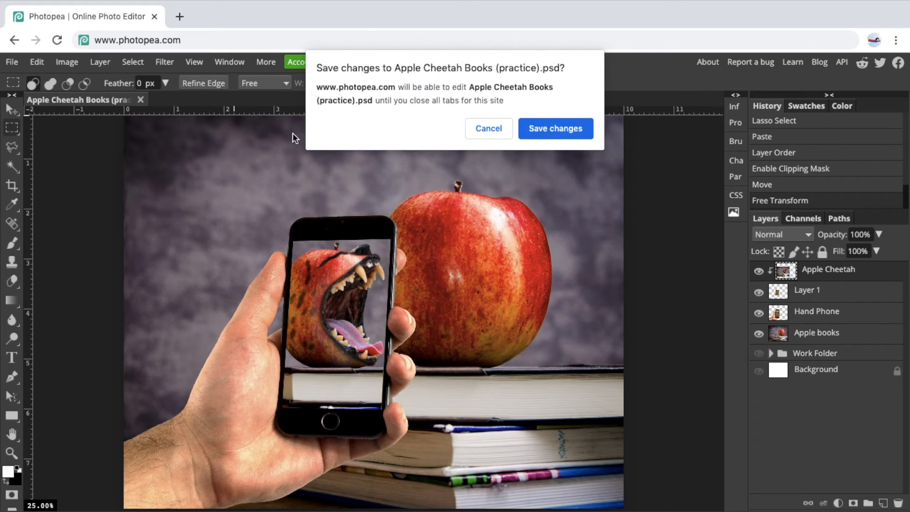
{"action": "left_click", "coordinate": [538, 128]}
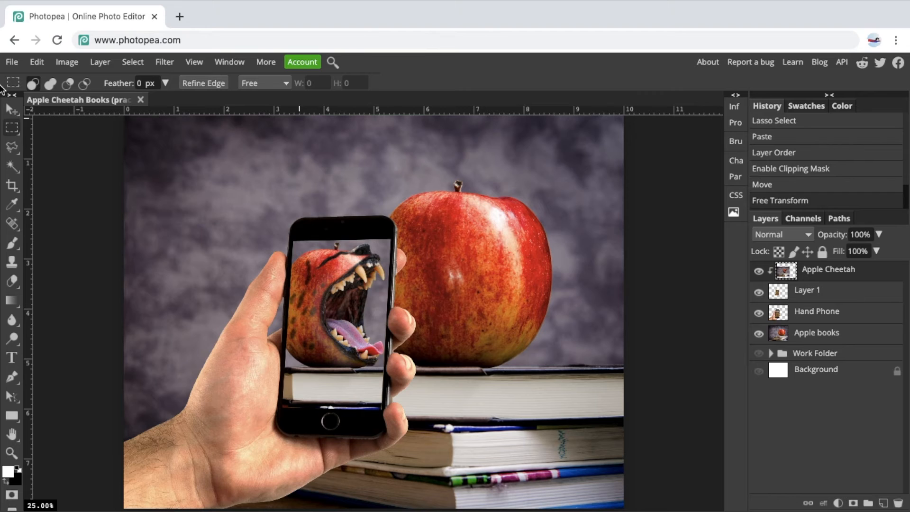
- Add a new layer above Apple Cheetah and brush a thick white diagonal stroke across the phone screen
{"action": "left_click", "coordinate": [98, 63]}
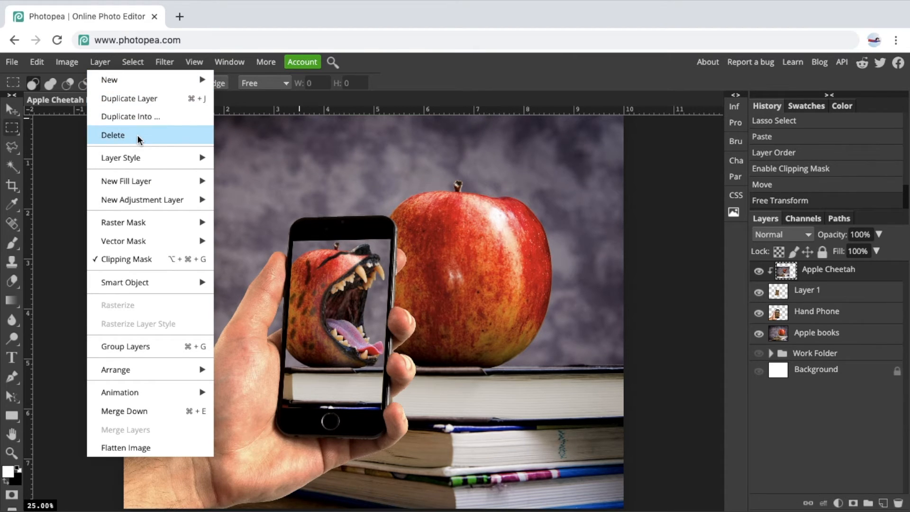
{"action": "mouse_move", "coordinate": [140, 80]}
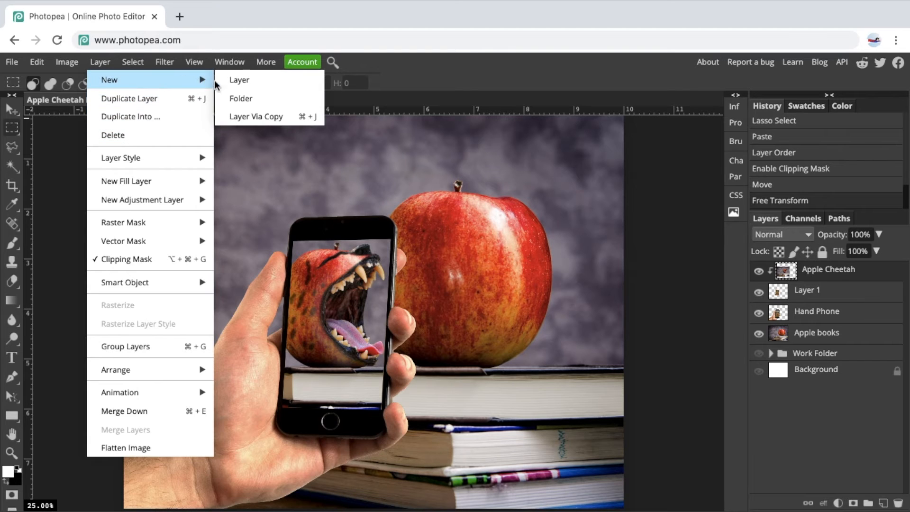
{"action": "left_click", "coordinate": [237, 79]}
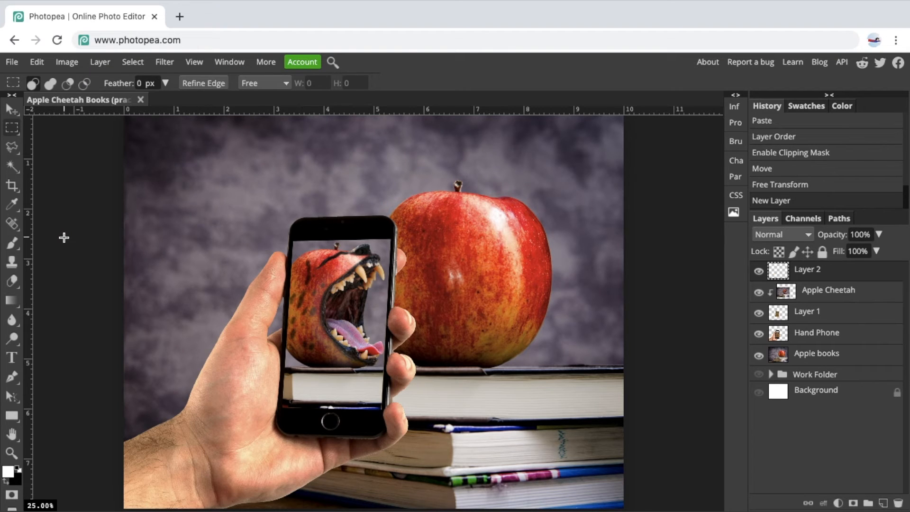
{"action": "left_click", "coordinate": [13, 243]}
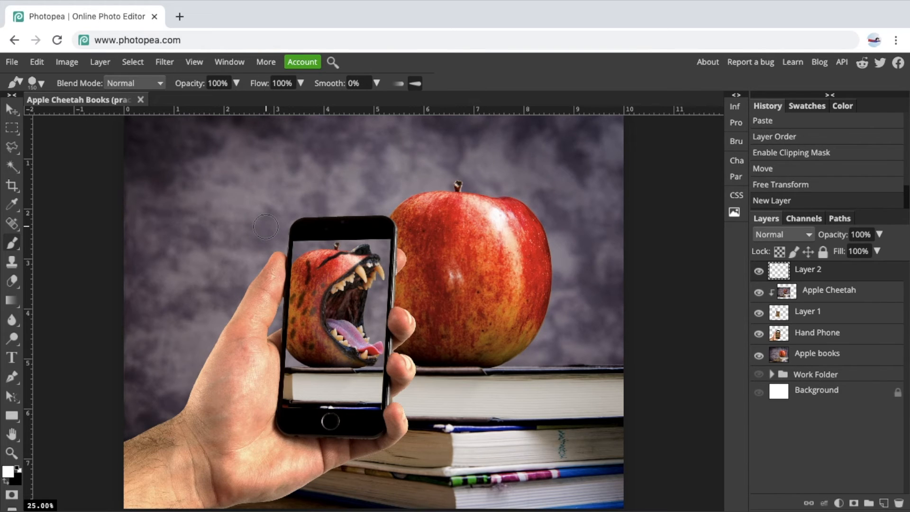
{"action": "left_click_drag", "start_coordinate": [267, 244], "coordinate": [450, 392]}
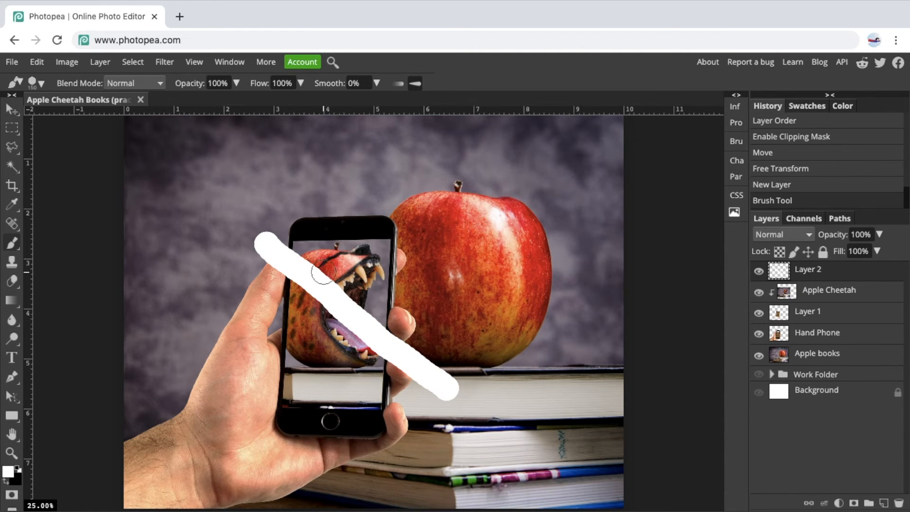
- Compare the image with and without Layer 2, and brush a thinner white diagonal stroke above the thick one
{"action": "left_click", "coordinate": [760, 273]}
{"action": "left_click", "coordinate": [760, 272]}
{"action": "left_click", "coordinate": [760, 272]}
{"action": "left_click", "coordinate": [760, 272]}
{"action": "left_click", "coordinate": [760, 272]}
{"action": "left_click", "coordinate": [761, 272]}
{"action": "left_click", "coordinate": [760, 272]}
{"action": "left_click_drag", "start_coordinate": [327, 204], "coordinate": [460, 324]}
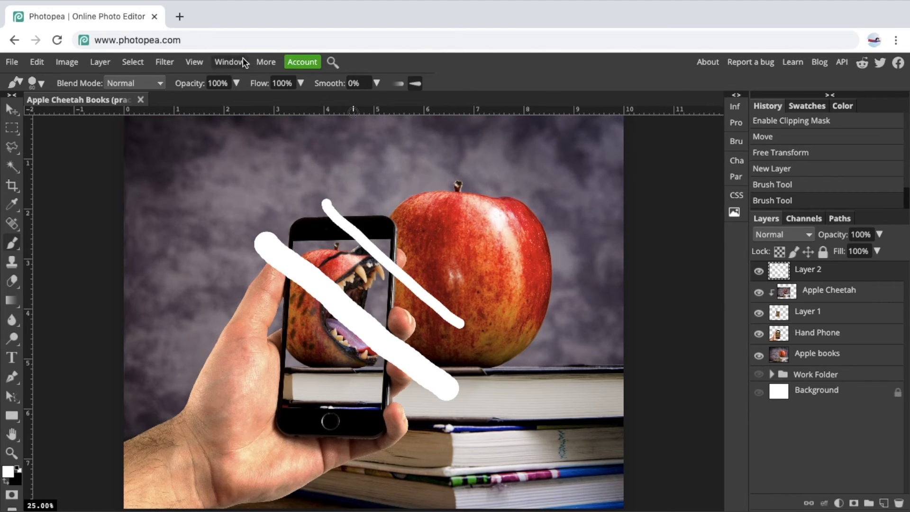
- Apply a Gaussian Blur with a 157 px radius to the white strokes on Layer 2
{"action": "left_click", "coordinate": [165, 62]}
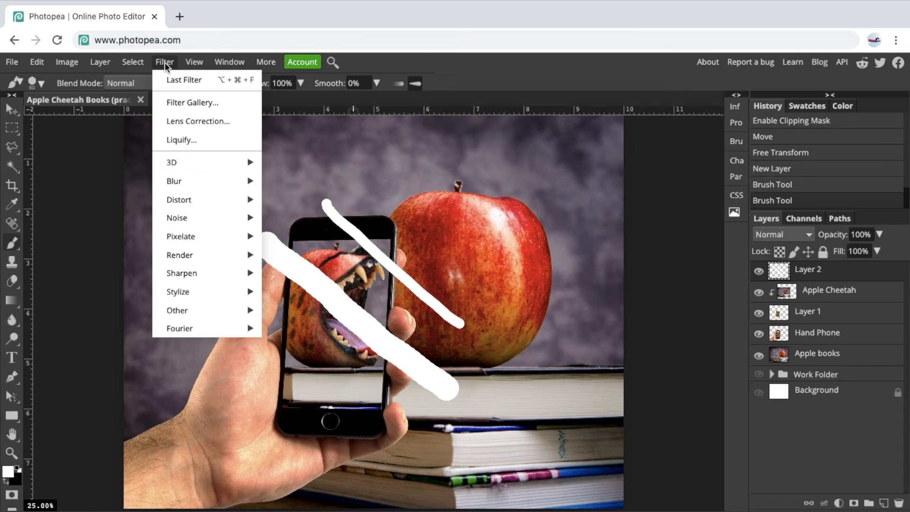
{"action": "mouse_move", "coordinate": [204, 183]}
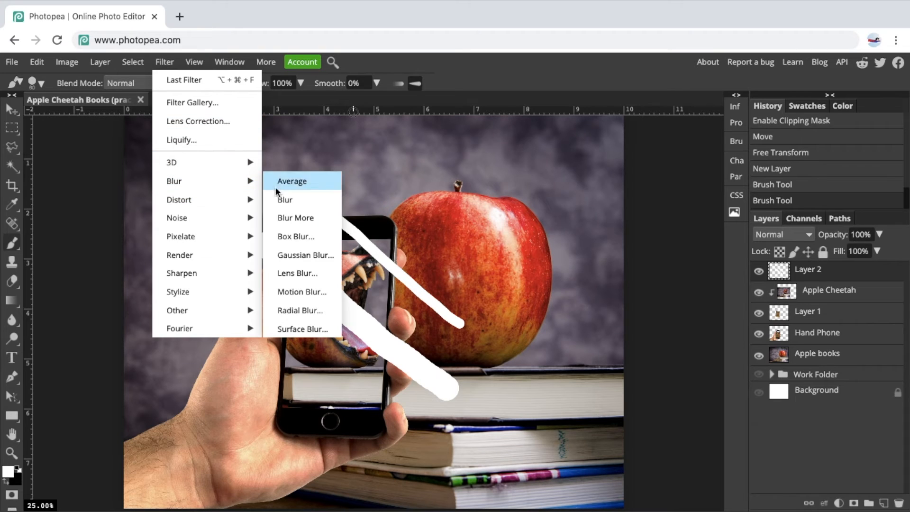
{"action": "left_click", "coordinate": [299, 256]}
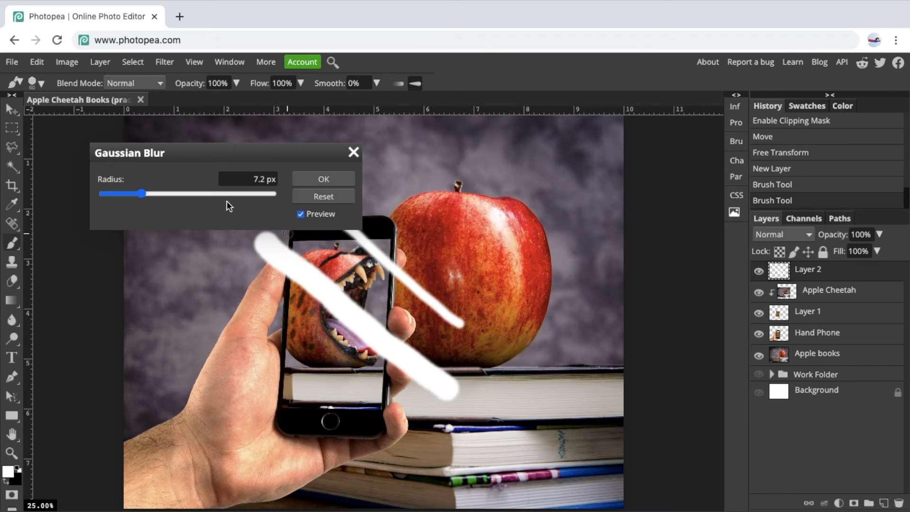
{"action": "left_click", "coordinate": [177, 194]}
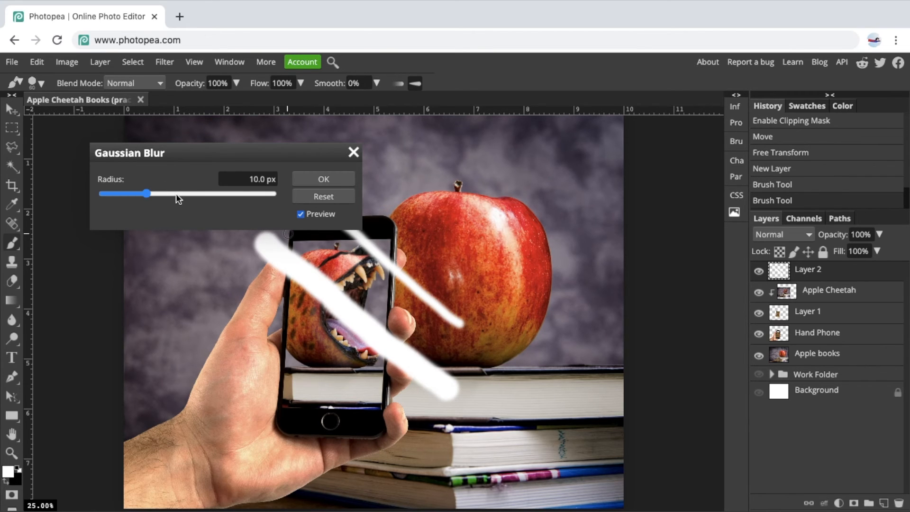
{"action": "left_click", "coordinate": [211, 193]}
{"action": "left_click", "coordinate": [154, 196]}
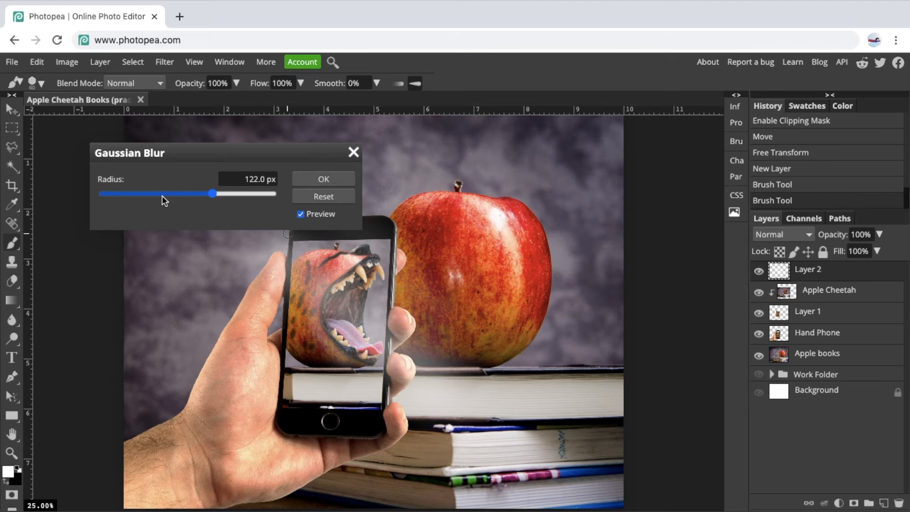
{"action": "left_click_drag", "start_coordinate": [213, 194], "coordinate": [163, 193]}
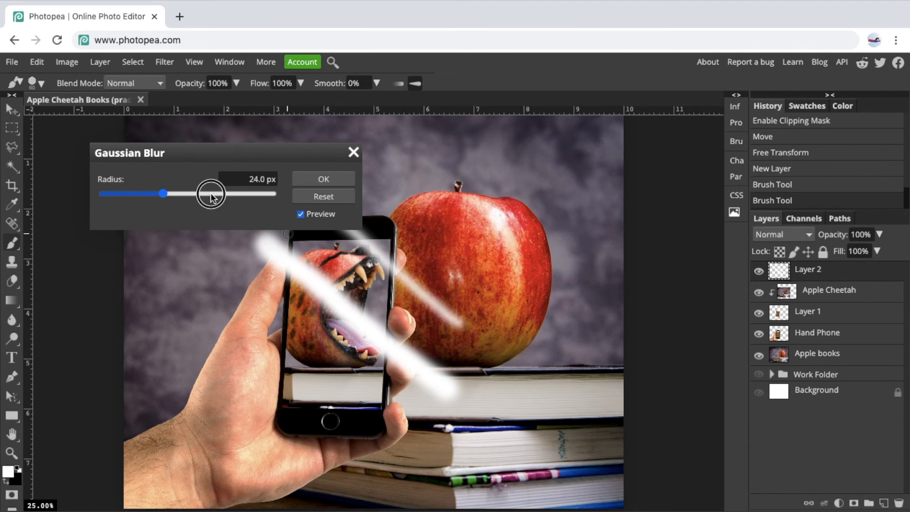
{"action": "left_click", "coordinate": [211, 194]}
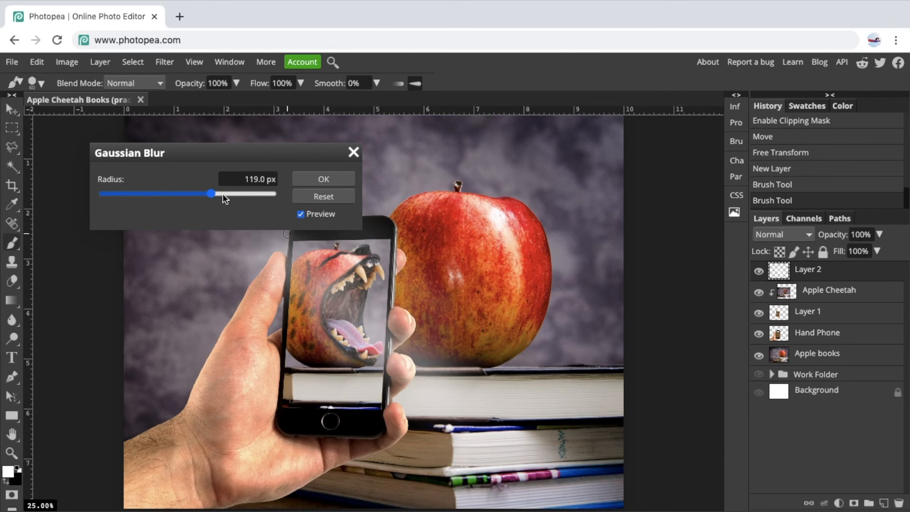
{"action": "left_click", "coordinate": [223, 194]}
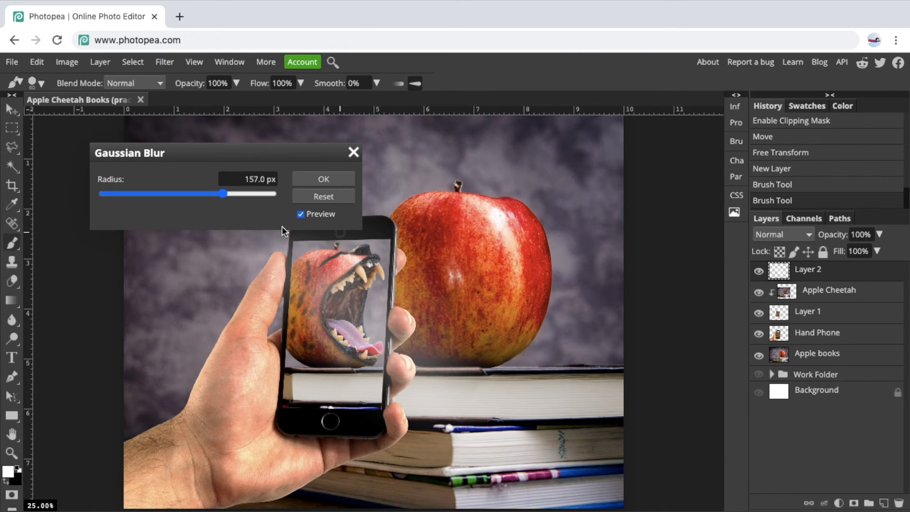
{"action": "left_click", "coordinate": [323, 180]}
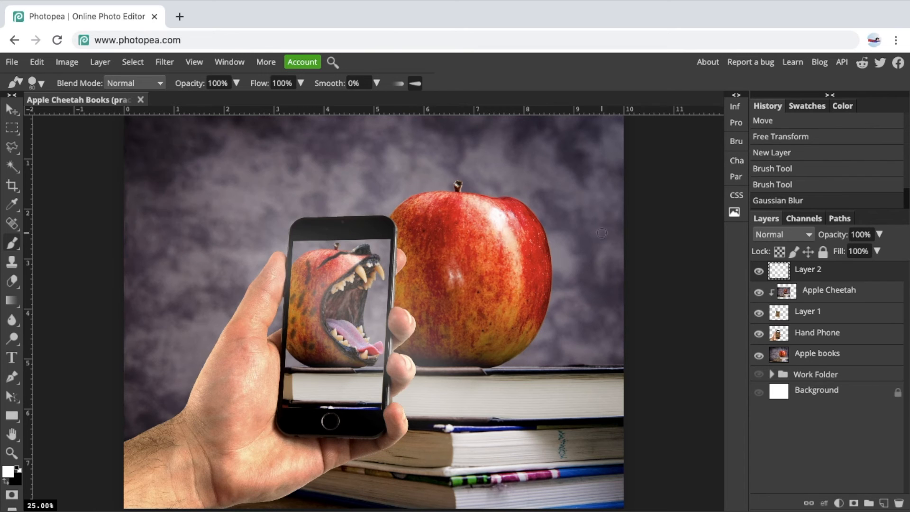
- Lower Layer 2's opacity to 35% and compare the image with and without the glare
{"action": "left_click", "coordinate": [879, 235]}
{"action": "left_click_drag", "start_coordinate": [879, 254], "coordinate": [844, 253]}
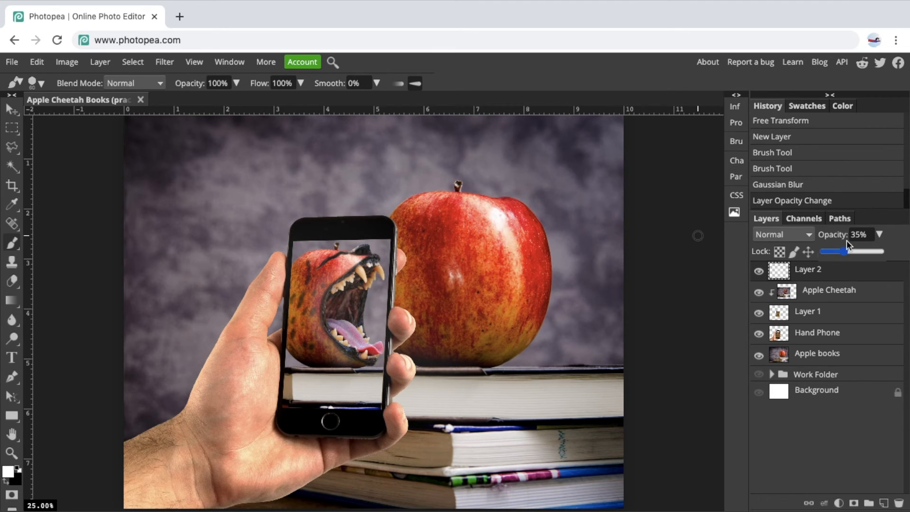
{"action": "left_click", "coordinate": [758, 273]}
{"action": "left_click", "coordinate": [758, 274]}
{"action": "left_click", "coordinate": [759, 274]}
{"action": "left_click", "coordinate": [758, 273]}
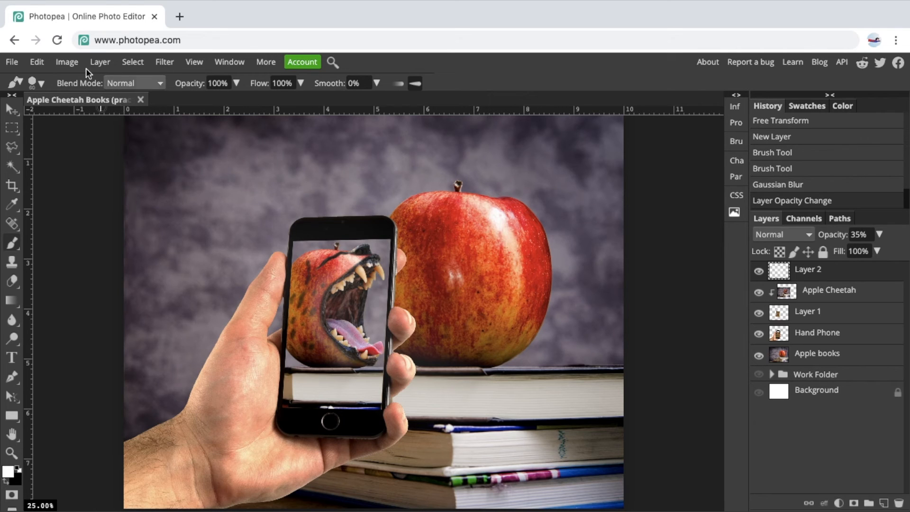
- Add a reveal-all raster mask to Layer 2 and paint black around the outside of the phone with a 500 px brush
{"action": "left_click", "coordinate": [100, 62]}
{"action": "mouse_move", "coordinate": [162, 223]}
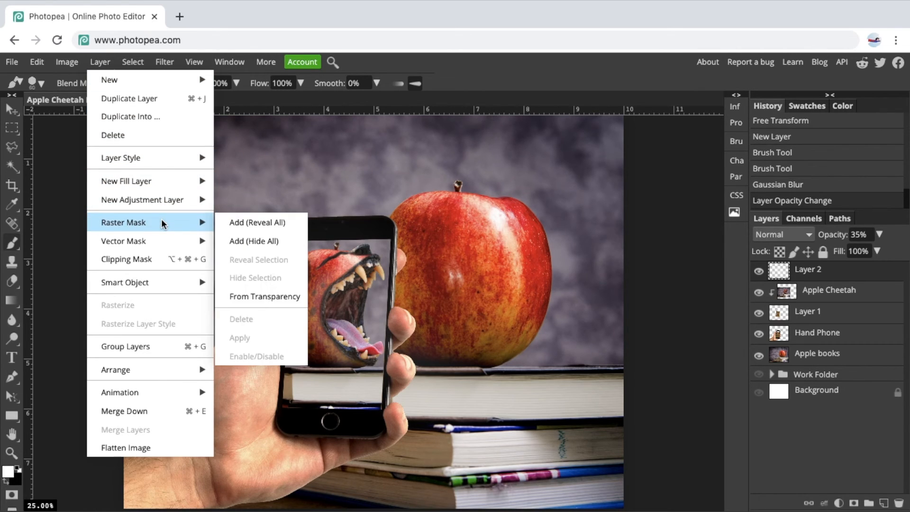
{"action": "left_click", "coordinate": [241, 229]}
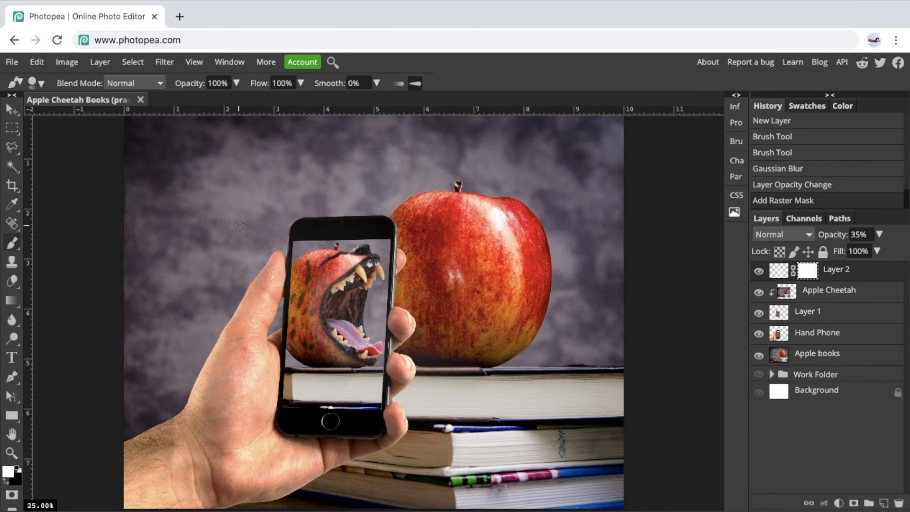
{"action": "left_click", "coordinate": [13, 147]}
{"action": "left_click", "coordinate": [12, 244]}
{"action": "left_click", "coordinate": [6, 482]}
{"action": "mouse_move", "coordinate": [442, 225]}
{"action": "left_mouse_down"}
{"action": "mouse_move", "coordinate": [431, 429]}
{"action": "mouse_move", "coordinate": [456, 245]}
{"action": "mouse_move", "coordinate": [442, 182]}
{"action": "mouse_move", "coordinate": [307, 177]}
{"action": "mouse_move", "coordinate": [244, 193]}
{"action": "mouse_move", "coordinate": [230, 410]}
{"action": "mouse_move", "coordinate": [243, 469]}
{"action": "mouse_move", "coordinate": [217, 434]}
{"action": "mouse_move", "coordinate": [211, 301]}
{"action": "mouse_move", "coordinate": [191, 186]}
{"action": "left_mouse_up"}
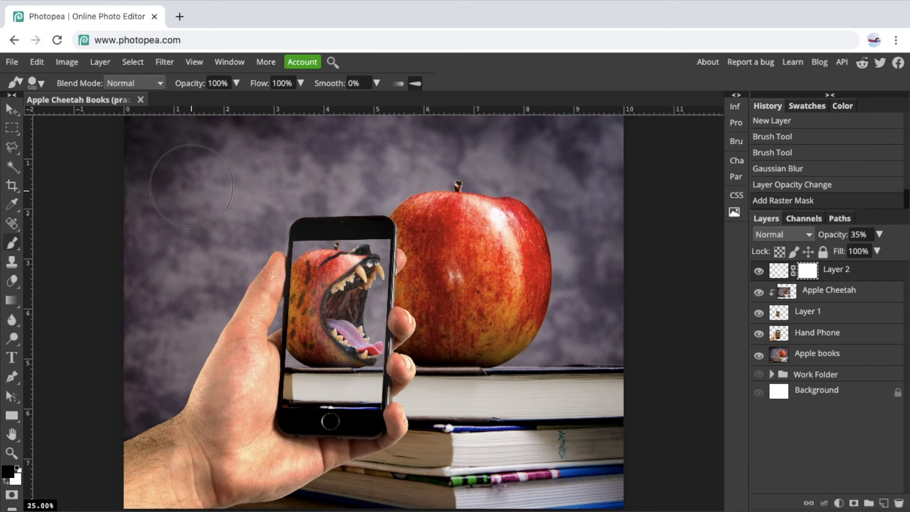
- Compare the image with Layer 2 hidden and shown to check where glare remains outside the phone
{"action": "left_click", "coordinate": [763, 274]}
{"action": "left_click", "coordinate": [763, 274]}
{"action": "left_click", "coordinate": [763, 274]}
{"action": "left_click", "coordinate": [763, 274]}
{"action": "left_click", "coordinate": [763, 274]}
{"action": "left_click", "coordinate": [763, 274]}
{"action": "left_click", "coordinate": [763, 274]}
{"action": "left_click", "coordinate": [764, 274]}
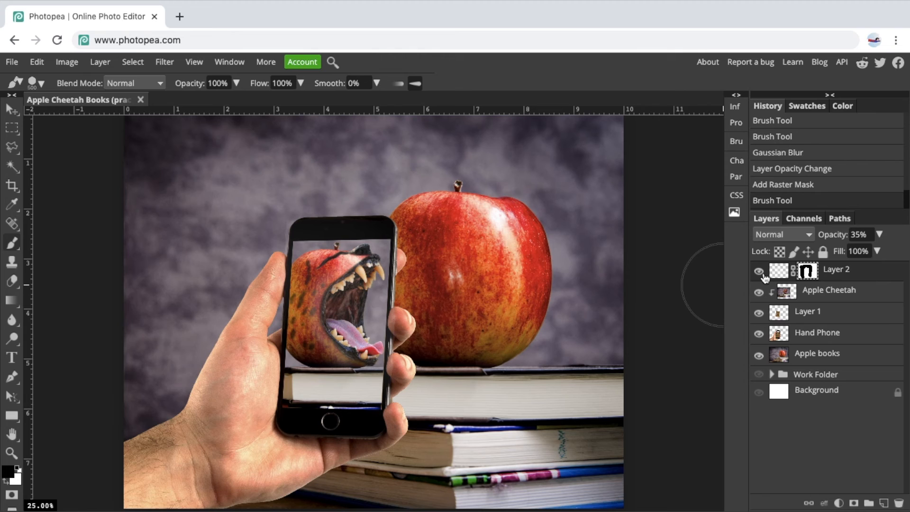
- Set the brush to 300 px with 30% hardness and paint black on Layer 2's mask along the phone's edges
{"action": "key", "text": "bracketleft"}
{"action": "key", "text": "bracketleft"}
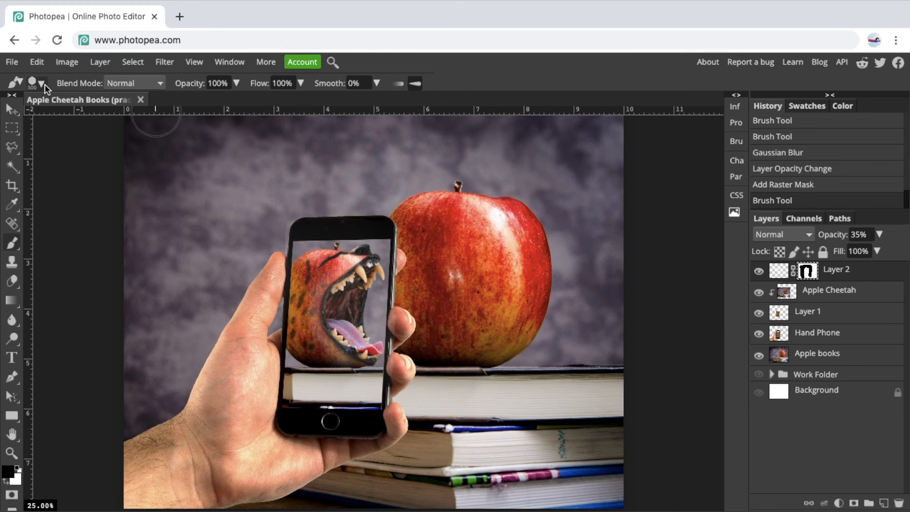
{"action": "left_click", "coordinate": [41, 84]}
{"action": "left_click_drag", "start_coordinate": [138, 144], "coordinate": [74, 144]}
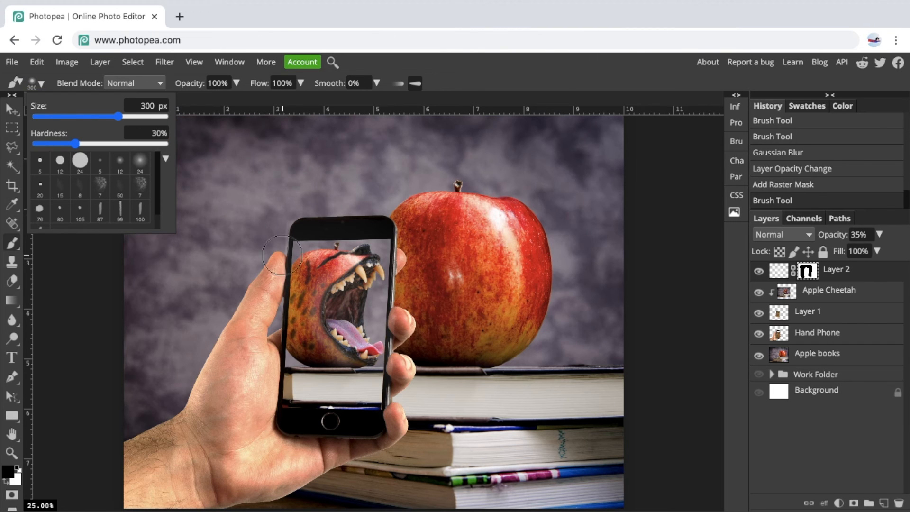
{"action": "left_click", "coordinate": [246, 208]}
{"action": "left_click_drag", "start_coordinate": [396, 331], "coordinate": [395, 308]}
{"action": "mouse_move", "coordinate": [242, 314]}
{"action": "left_mouse_down"}
{"action": "mouse_move", "coordinate": [317, 393]}
{"action": "mouse_move", "coordinate": [367, 429]}
{"action": "left_mouse_up"}
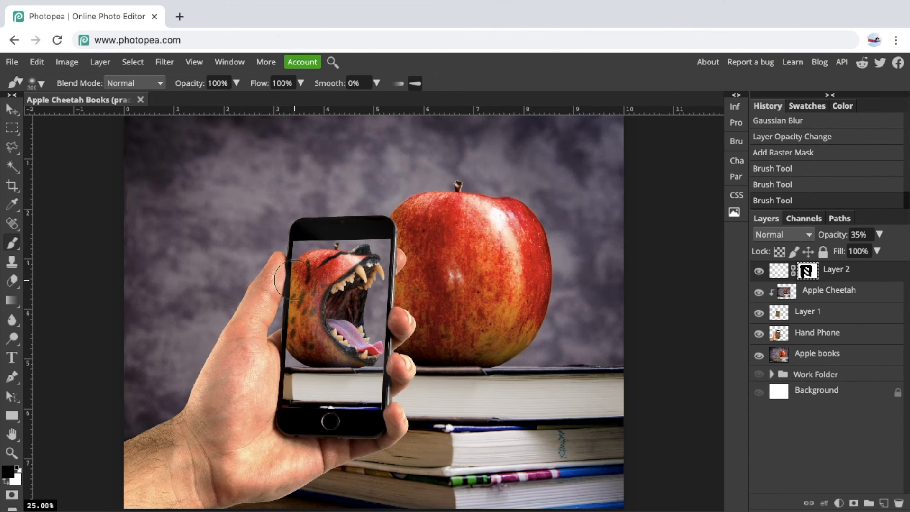
- Check the masked glare by hiding and showing Layer 2, and save the changes to the PSD
{"action": "left_click", "coordinate": [759, 272]}
{"action": "left_click", "coordinate": [759, 273]}
{"action": "left_click", "coordinate": [759, 272]}
{"action": "left_click", "coordinate": [759, 272]}
{"action": "left_click", "coordinate": [759, 272]}
{"action": "left_click", "coordinate": [759, 272]}
{"action": "left_click", "coordinate": [11, 63]}
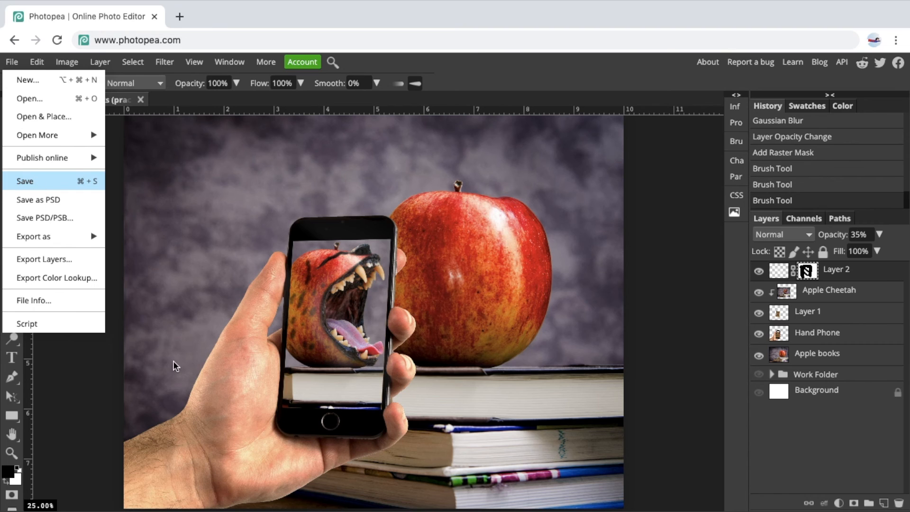
{"action": "left_click", "coordinate": [27, 184]}
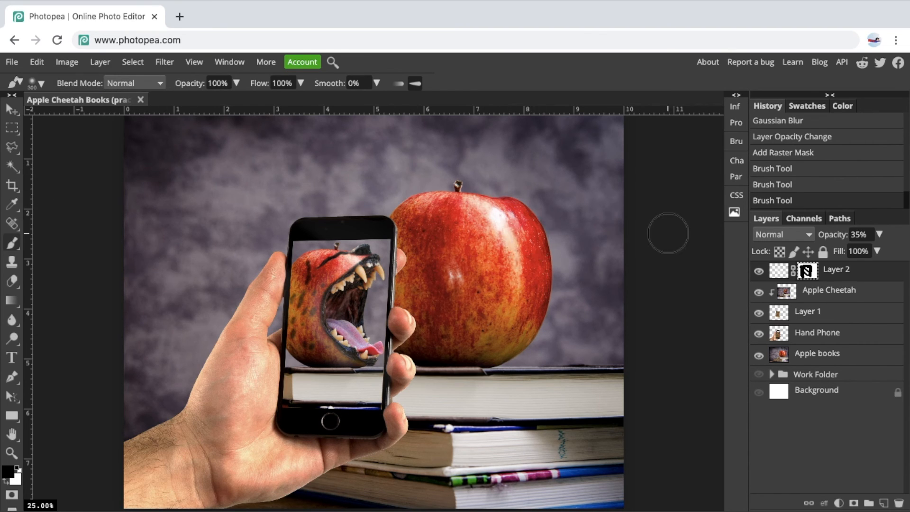
- Set up a JPG export of the finished composite with the quality raised to 100%
{"action": "key", "text": "ctrl+minus"}
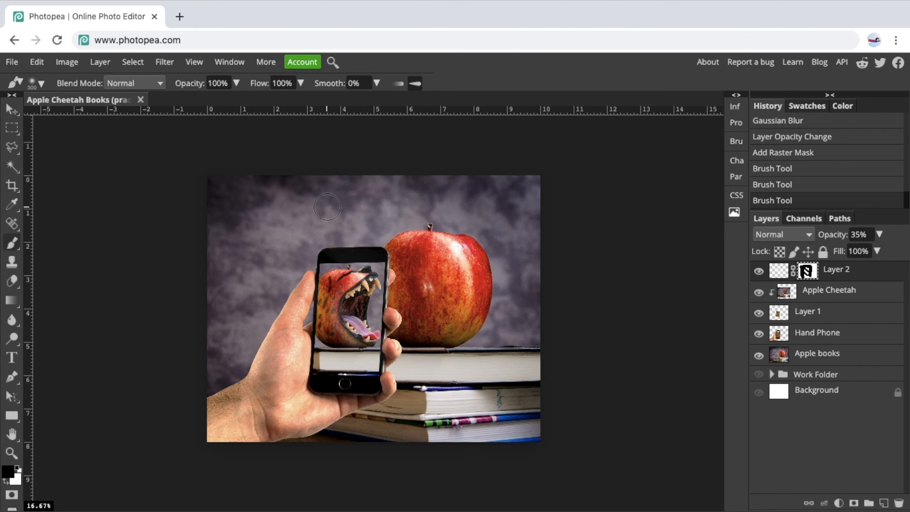
{"action": "left_click", "coordinate": [11, 62]}
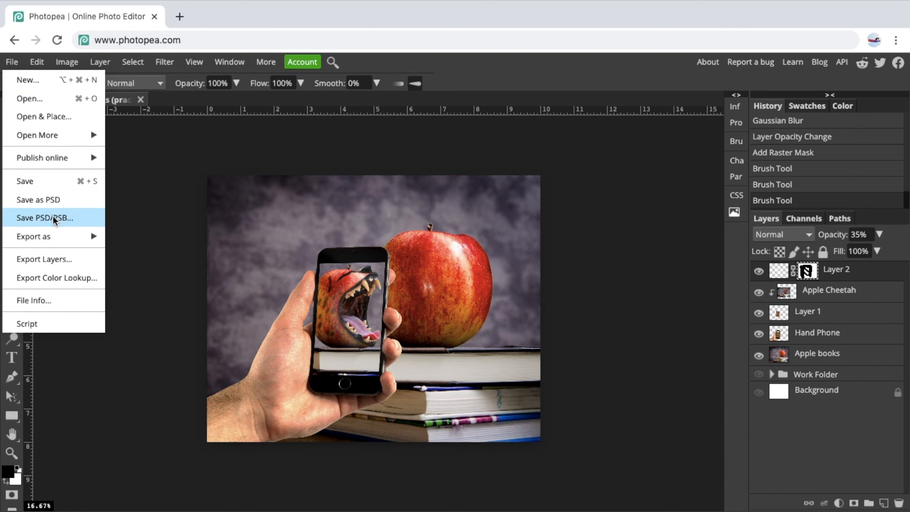
{"action": "mouse_move", "coordinate": [57, 238]}
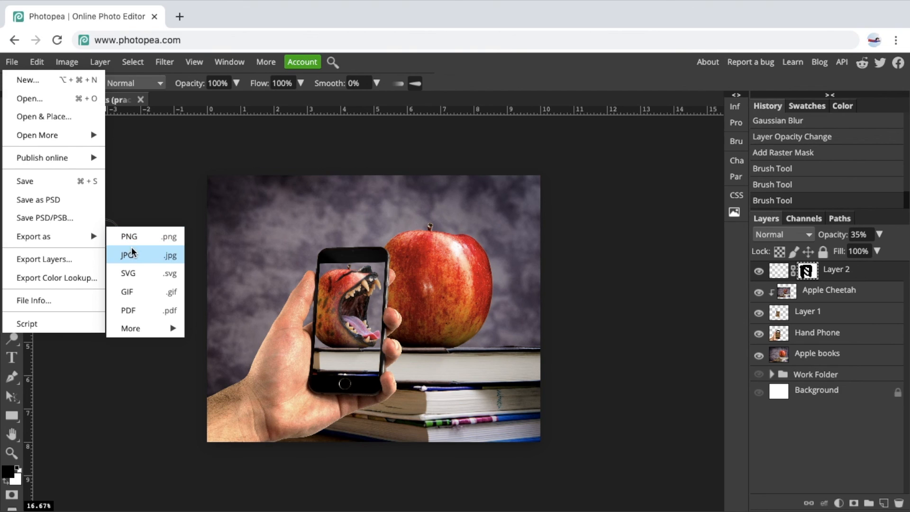
{"action": "left_click", "coordinate": [132, 259]}
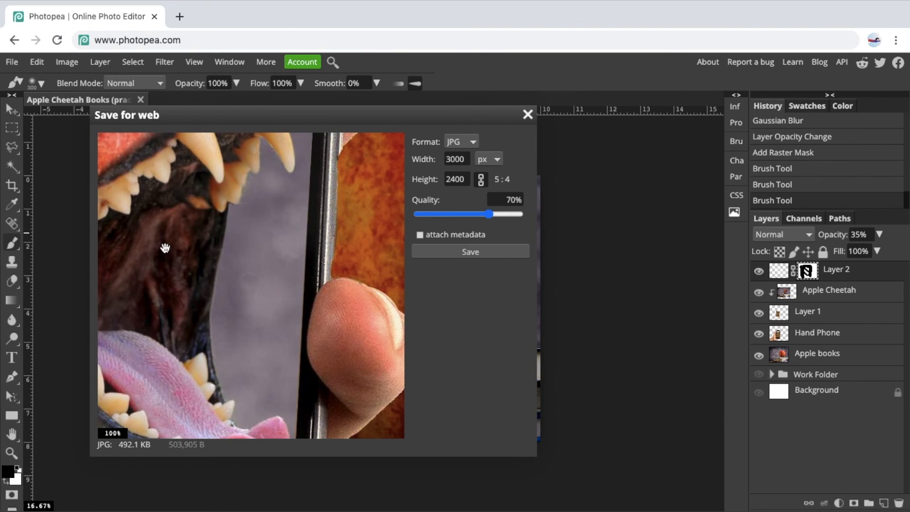
{"action": "left_click_drag", "start_coordinate": [491, 213], "coordinate": [526, 215]}
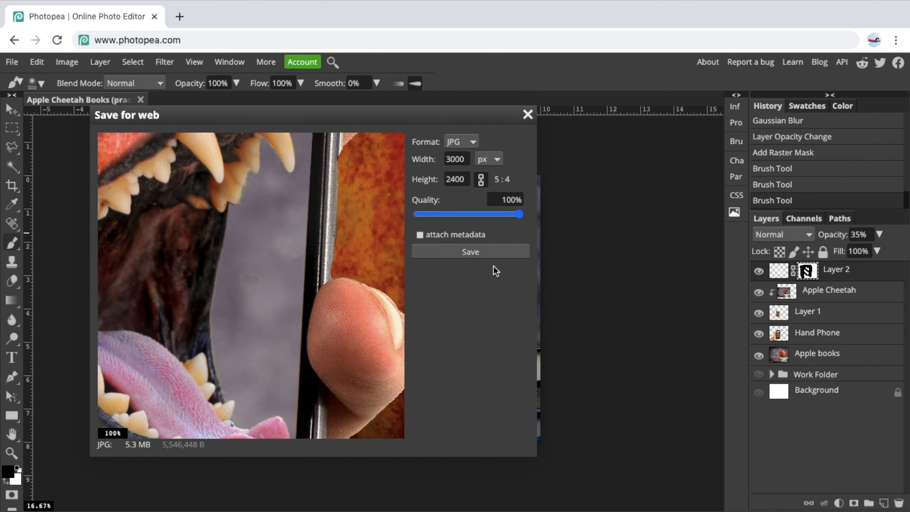
- Save the exported JPEG image as "Apple Cheetah Books FINAL" in the same folder as the PSD files
{"action": "left_click", "coordinate": [478, 252]}
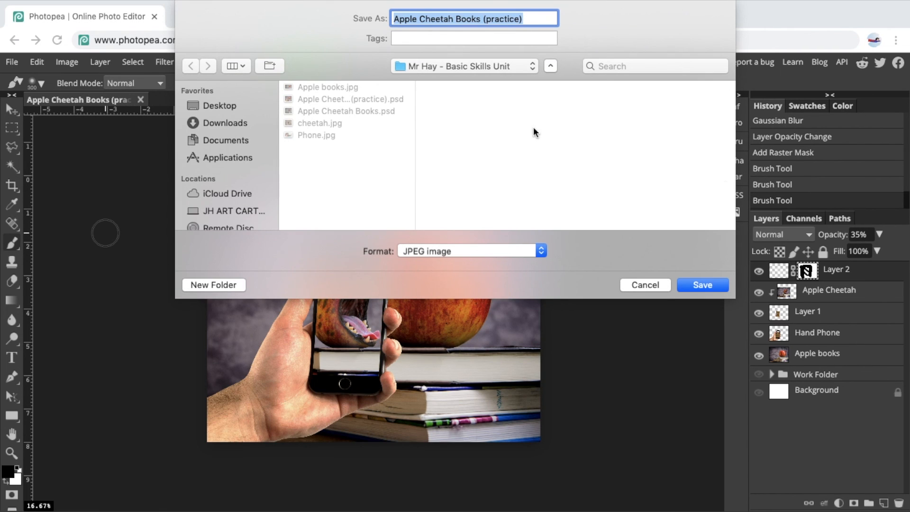
{"action": "left_click_drag", "start_coordinate": [534, 18], "coordinate": [484, 18]}
{"action": "type", "text": "Fl"}
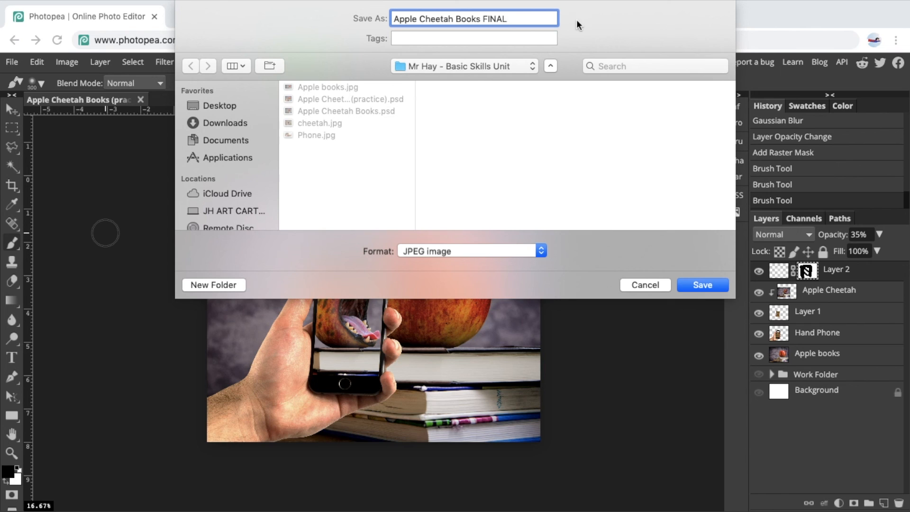
{"action": "left_click", "coordinate": [519, 16]}
{"action": "left_click", "coordinate": [691, 284]}
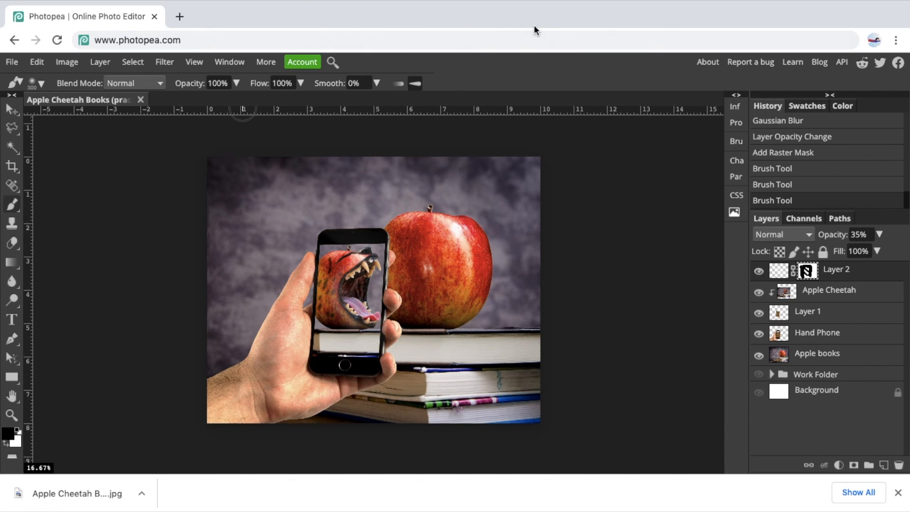
- Show the downloaded JPG in Finder and open Apple Cheetah Books FINAL.jpg in Preview to check the final image
{"action": "left_click", "coordinate": [143, 497]}
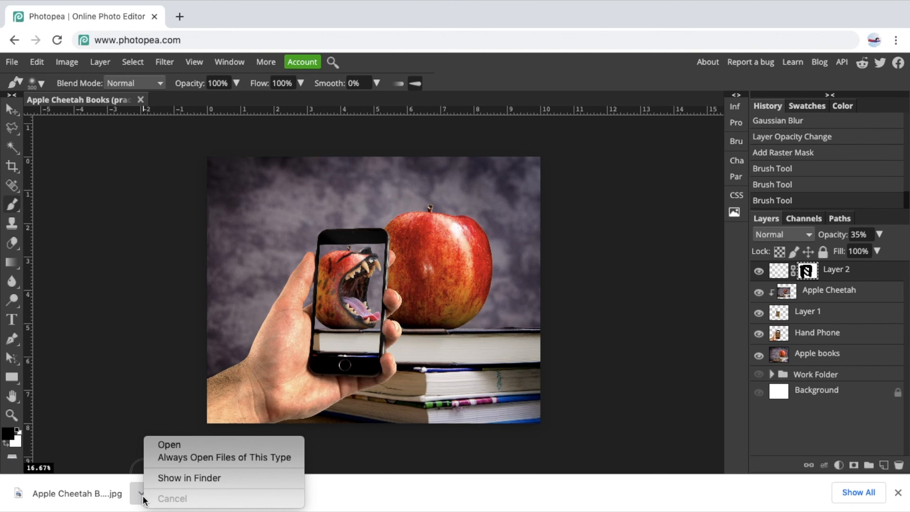
{"action": "left_click", "coordinate": [180, 480]}
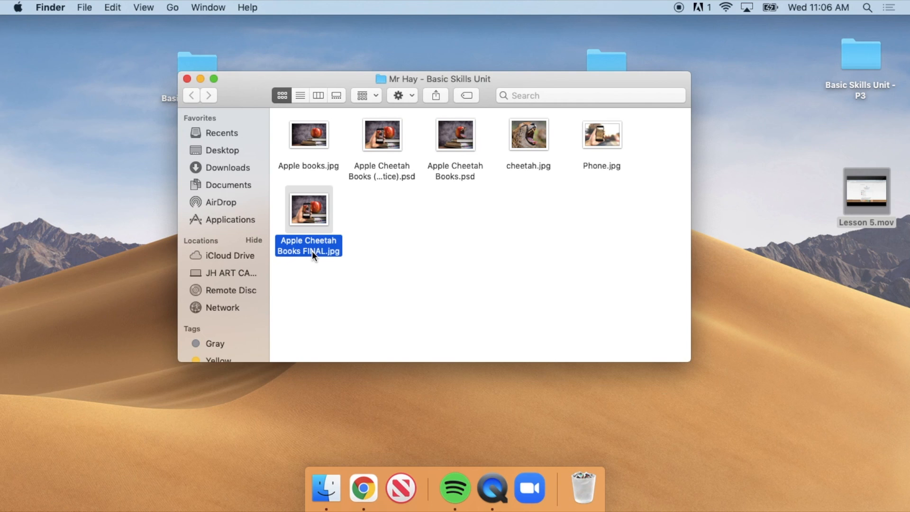
{"action": "left_click", "coordinate": [370, 274]}
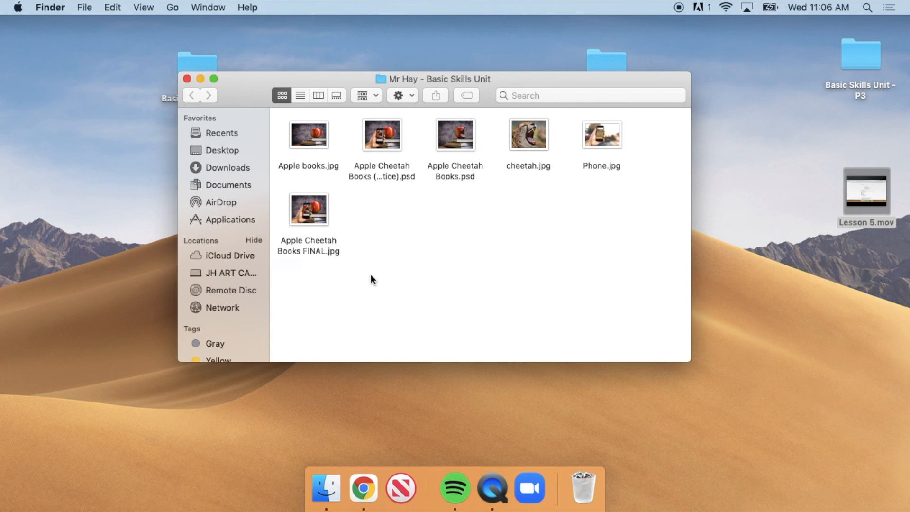
{"action": "left_click", "coordinate": [309, 210]}
{"action": "left_click", "coordinate": [348, 264]}
{"action": "double_click", "coordinate": [317, 216]}
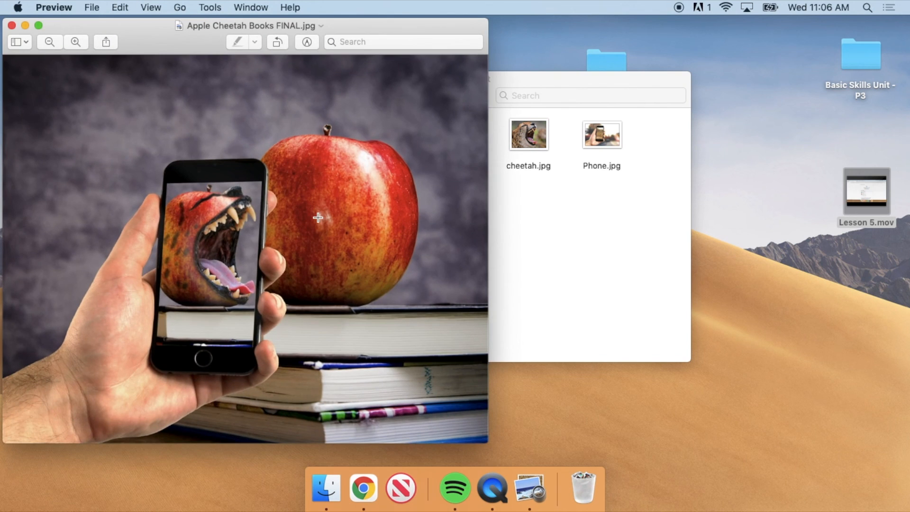
{"action": "left_click_drag", "start_coordinate": [151, 39], "coordinate": [189, 32]}
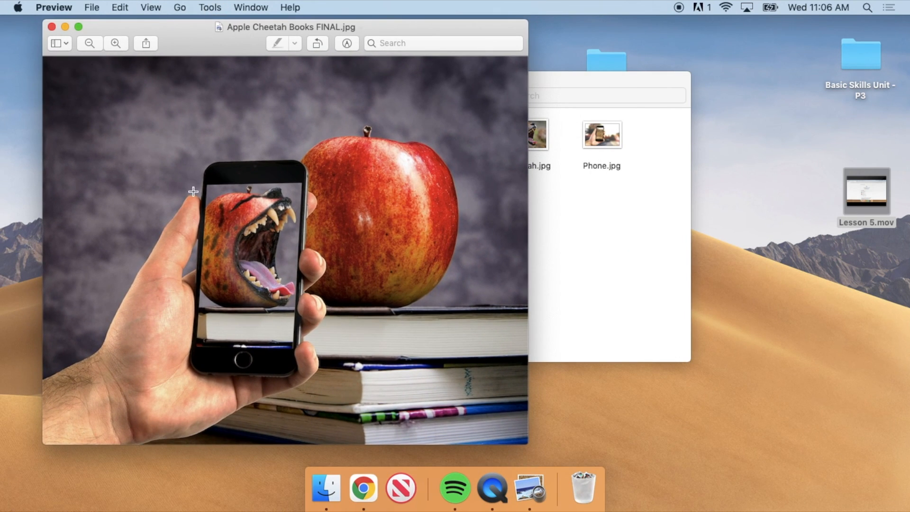